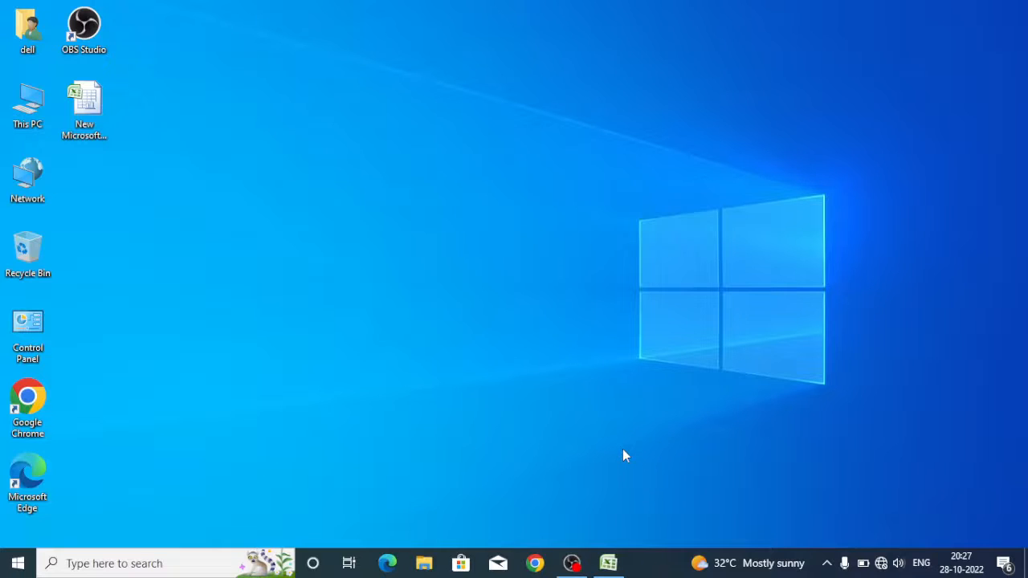
# Switch to the product list worksheet in Excel and examine its columns from SR through PRICE
pyautogui.click(609, 564)
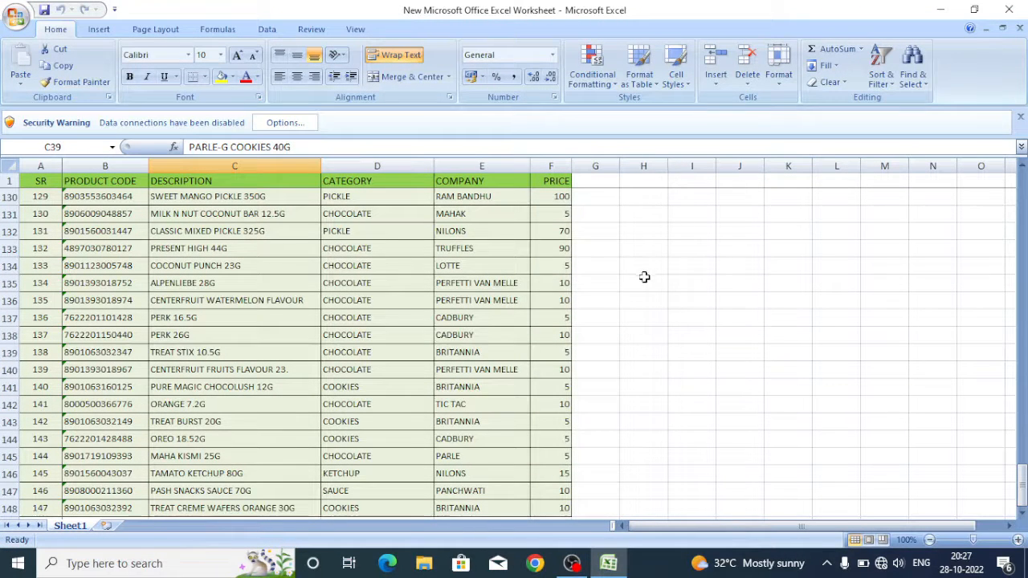
pyautogui.scroll(2, 615, 328)
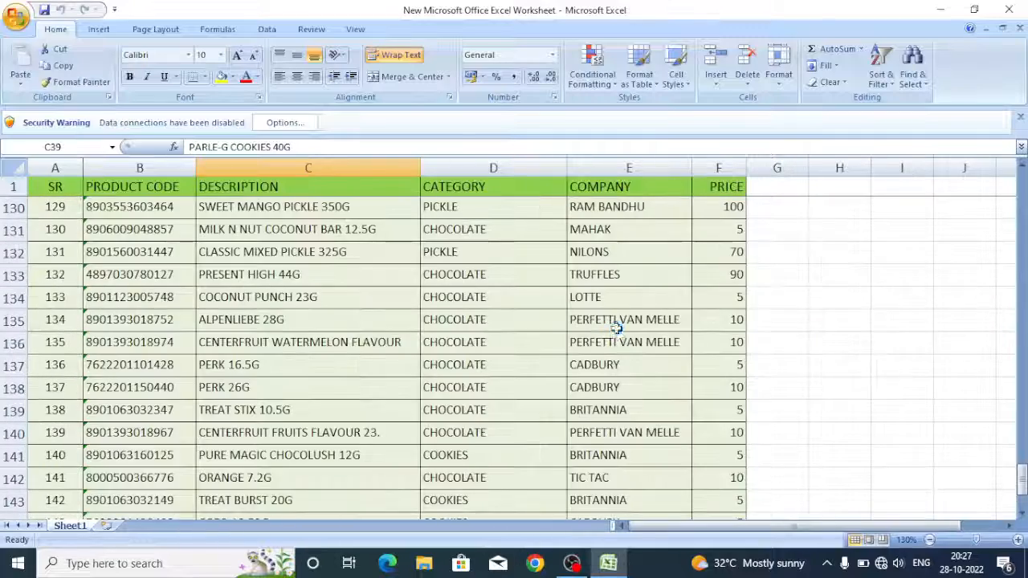
pyautogui.scroll(3, 615, 329)
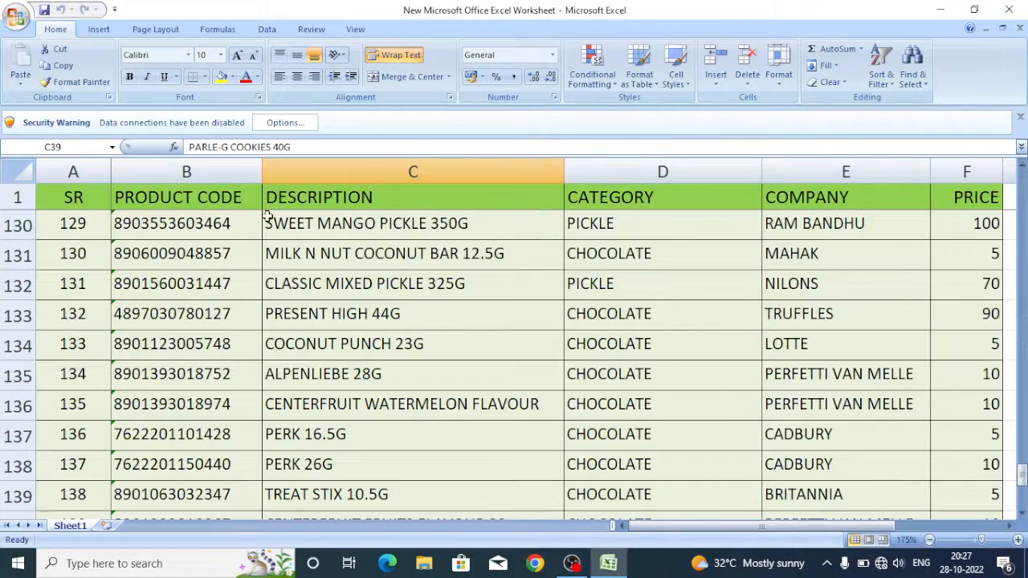
pyautogui.click(92, 168)
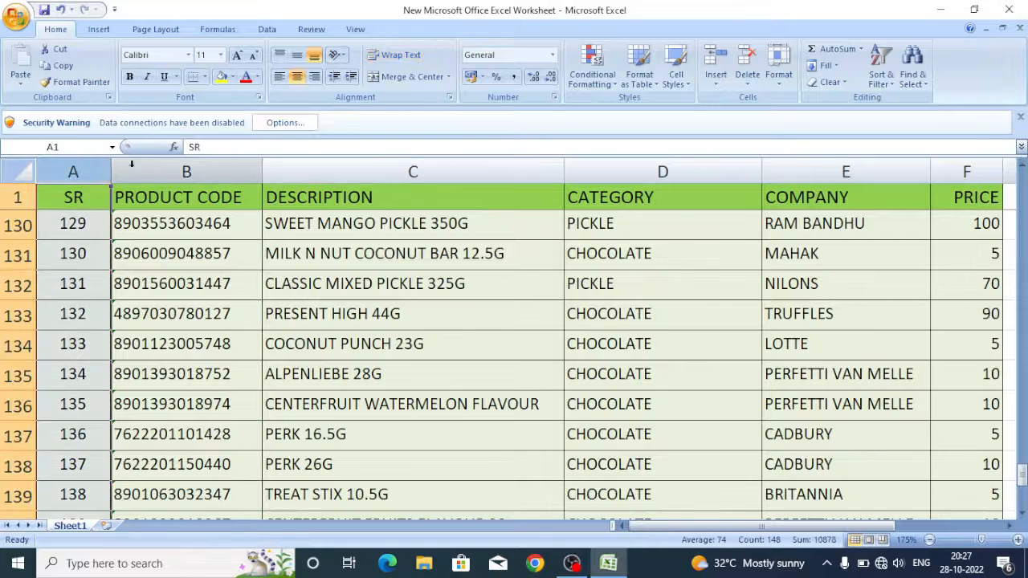
pyautogui.click(194, 171)
pyautogui.click(413, 171)
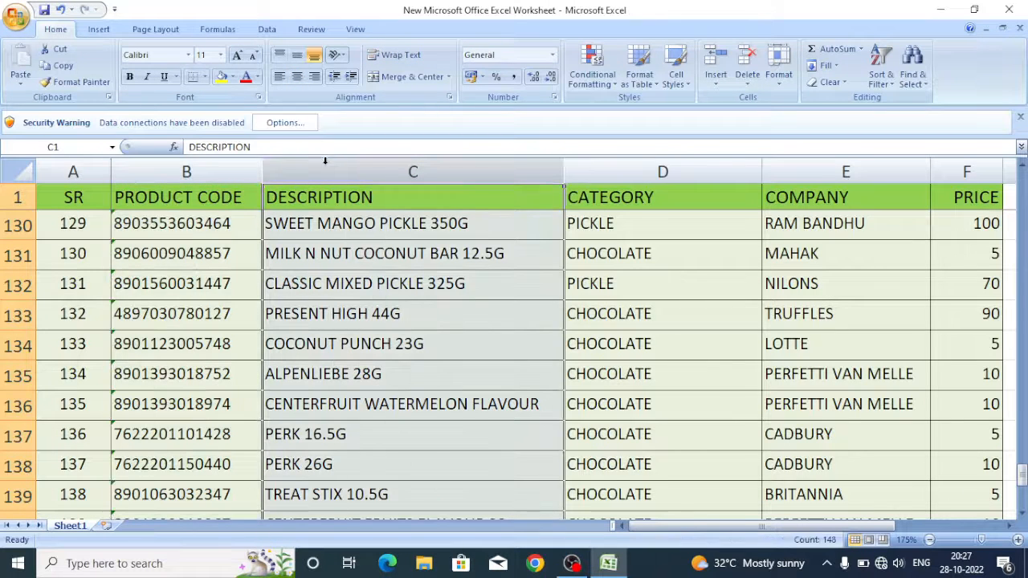
pyautogui.click(587, 169)
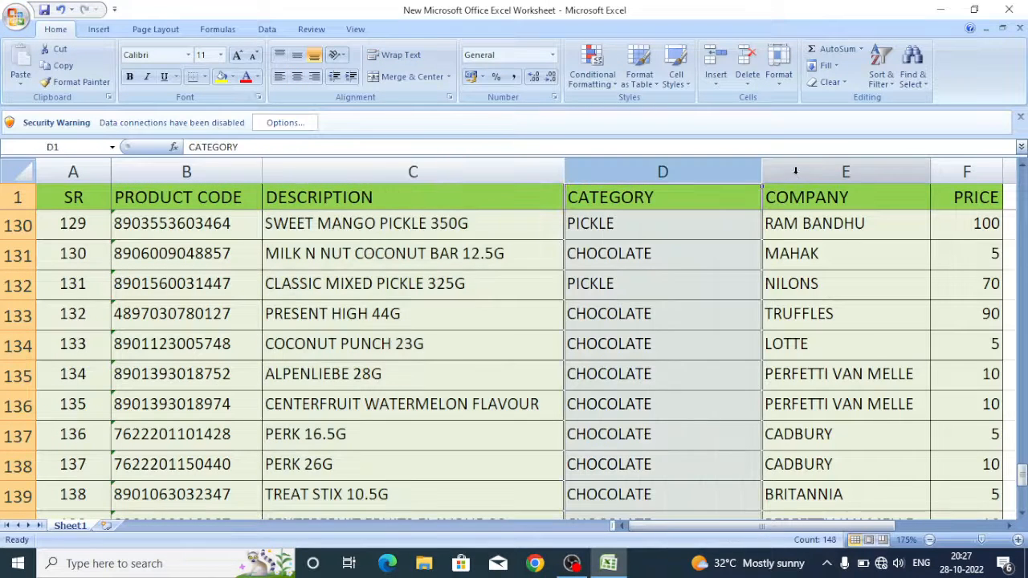
pyautogui.click(794, 171)
pyautogui.click(979, 171)
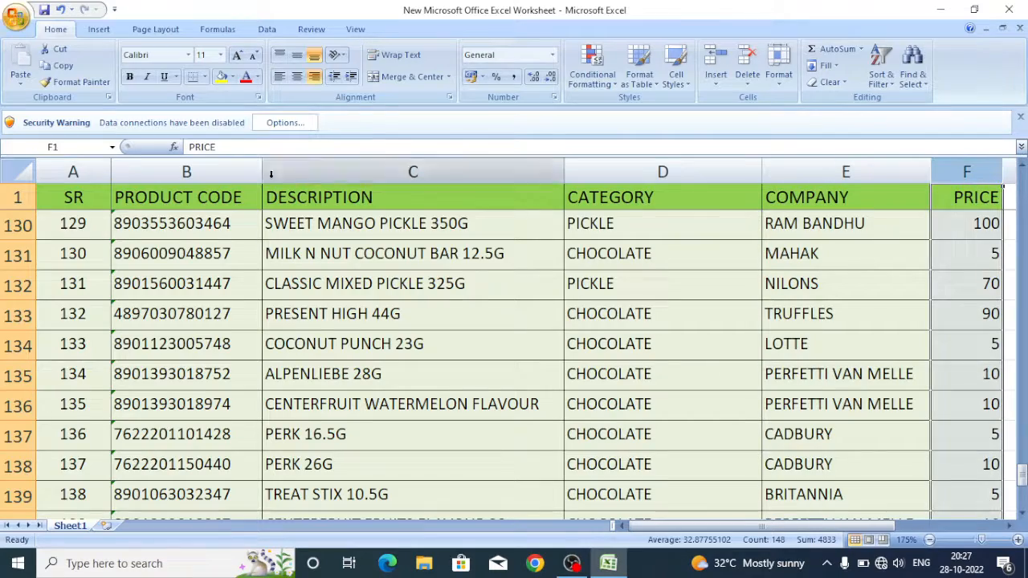
# Look through the product rows down to the product code of the last record, in row 148
pyautogui.scroll(-5, 254, 287)
pyautogui.scroll(20, 254, 287)
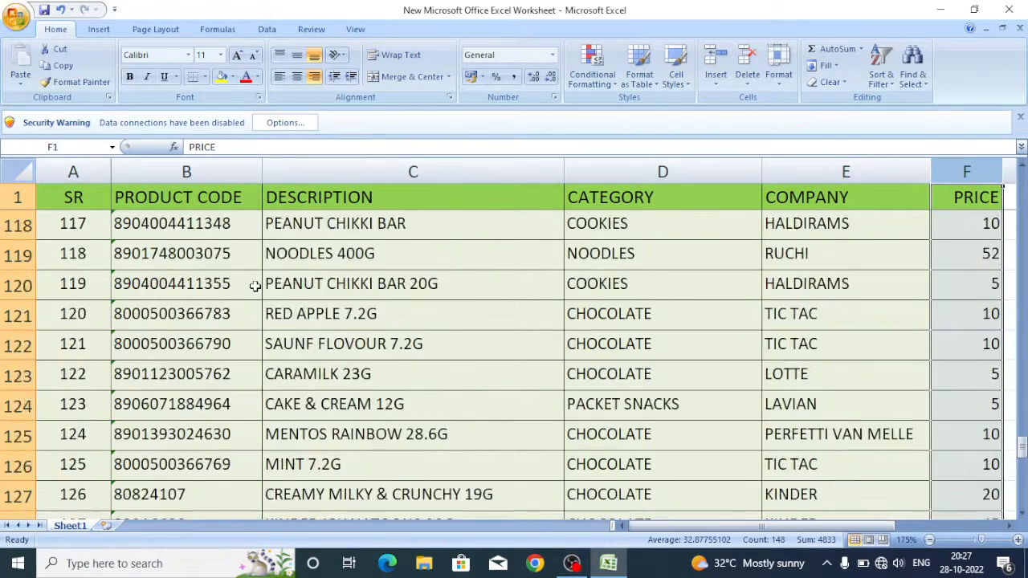
pyautogui.scroll(20, 254, 284)
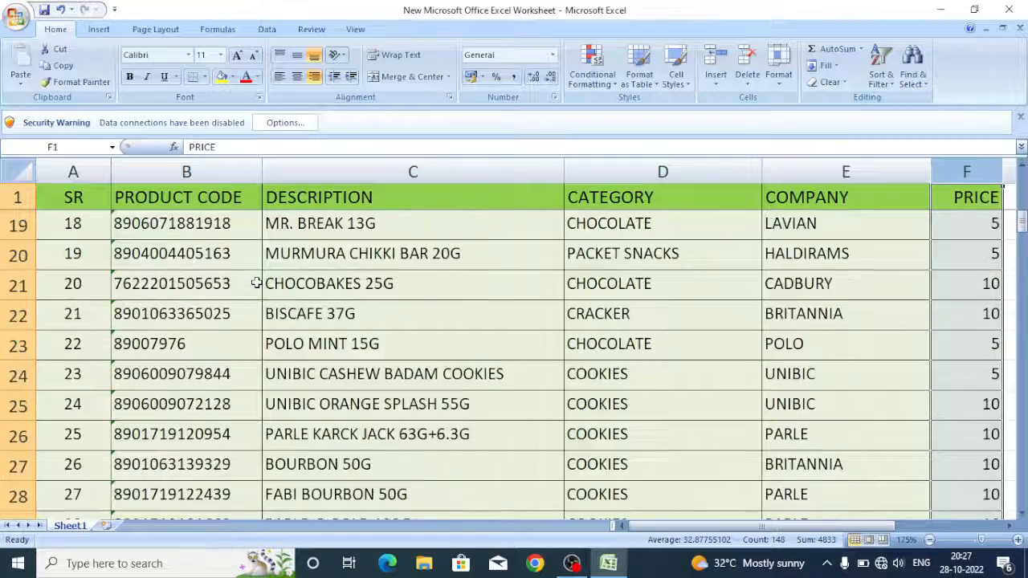
pyautogui.scroll(-18, 256, 284)
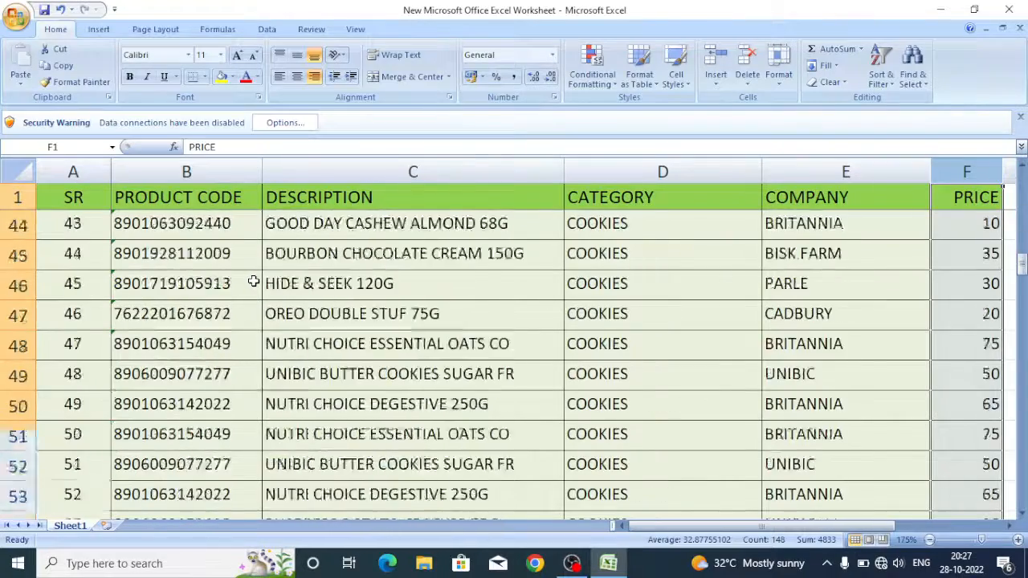
pyautogui.scroll(-1, 254, 281)
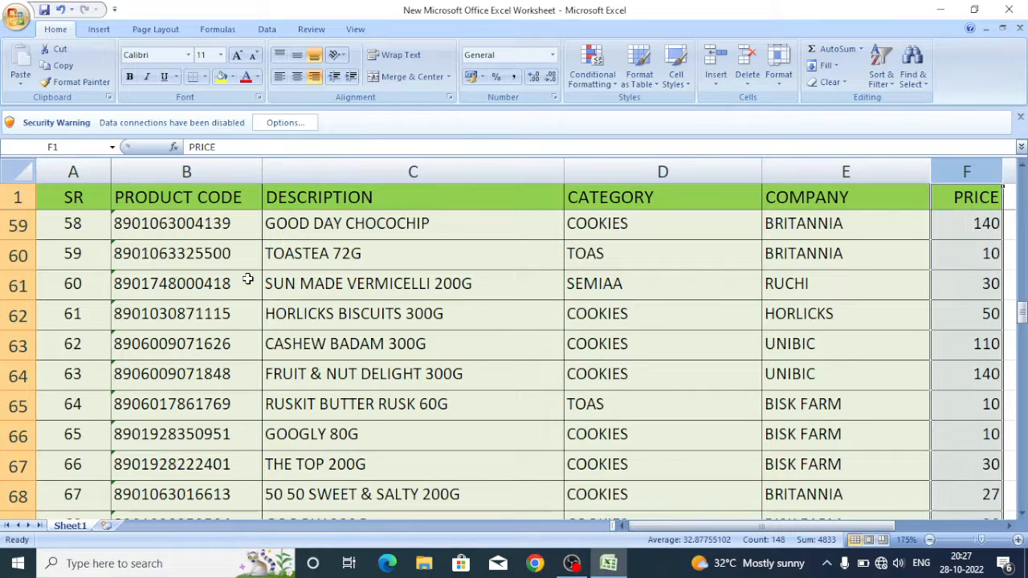
pyautogui.scroll(-6, 248, 279)
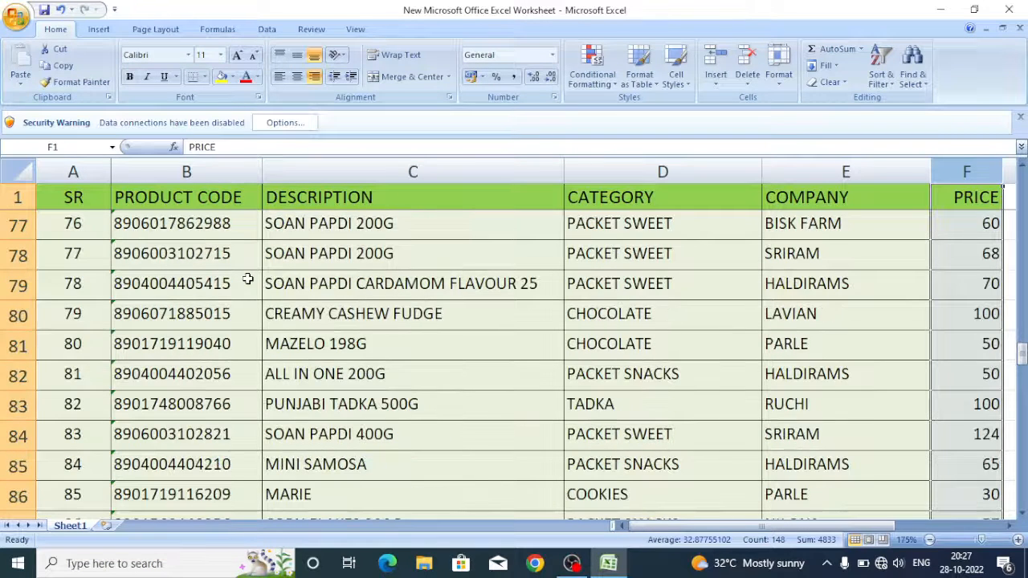
pyautogui.scroll(-15, 248, 279)
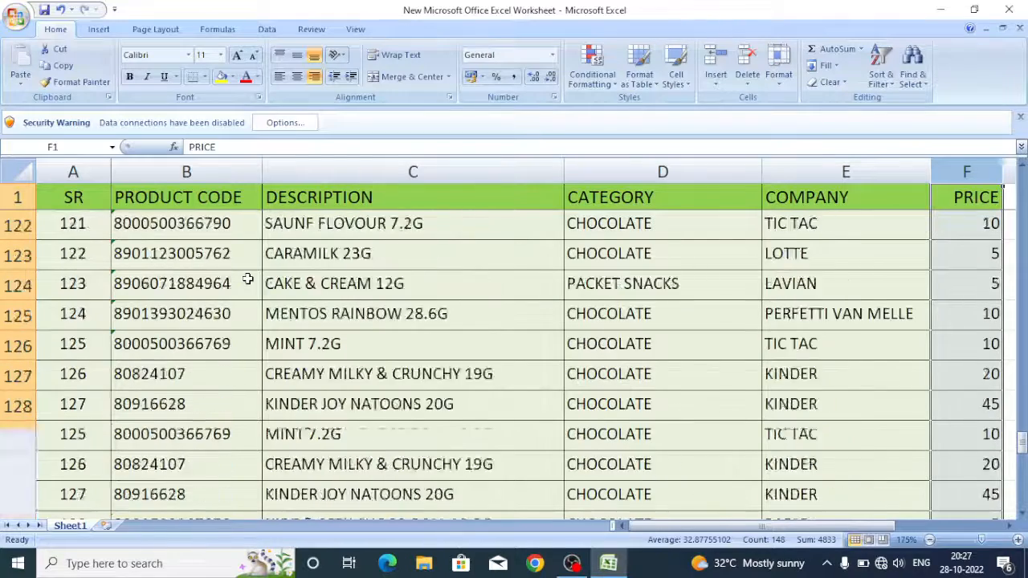
pyautogui.scroll(-8, 248, 279)
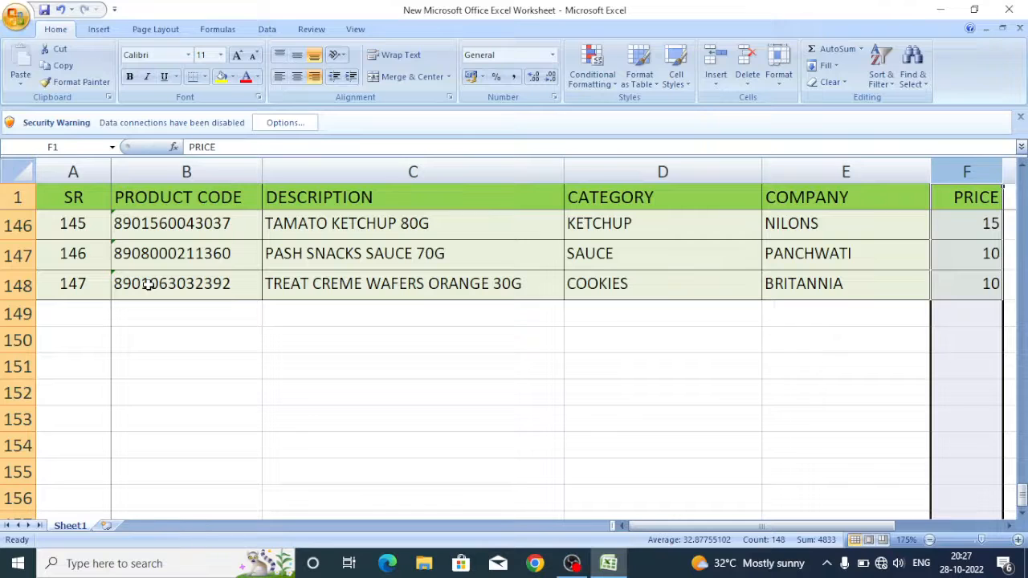
pyautogui.click(149, 284)
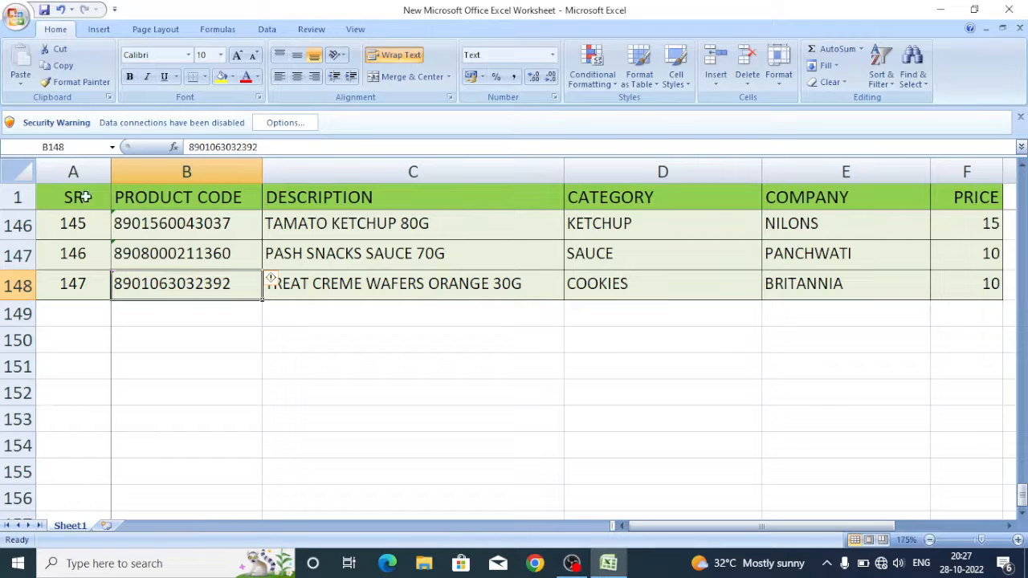
# Review the serial number, product code, description, category, company and price columns again, one at a time
pyautogui.click(79, 169)
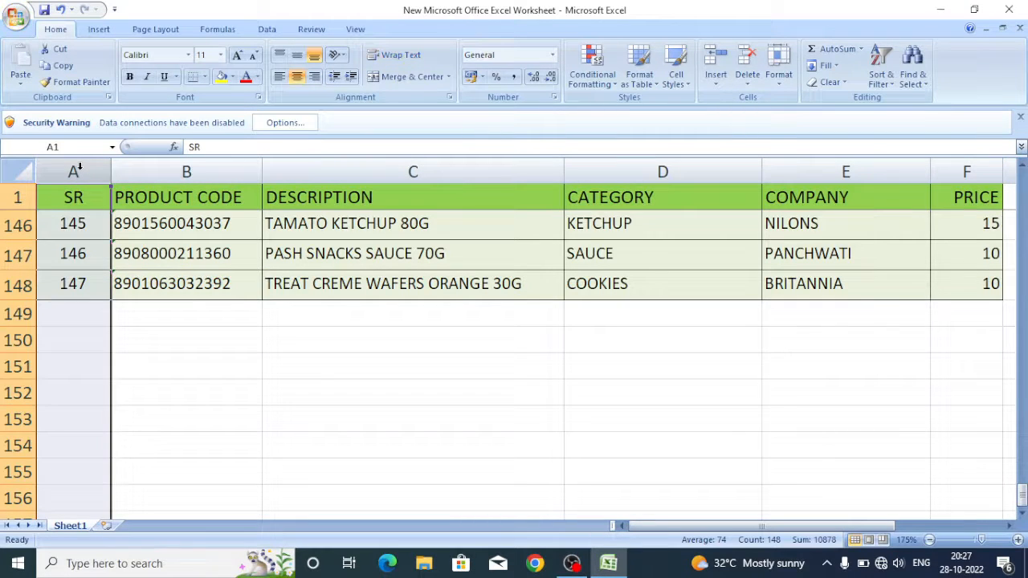
pyautogui.click(155, 167)
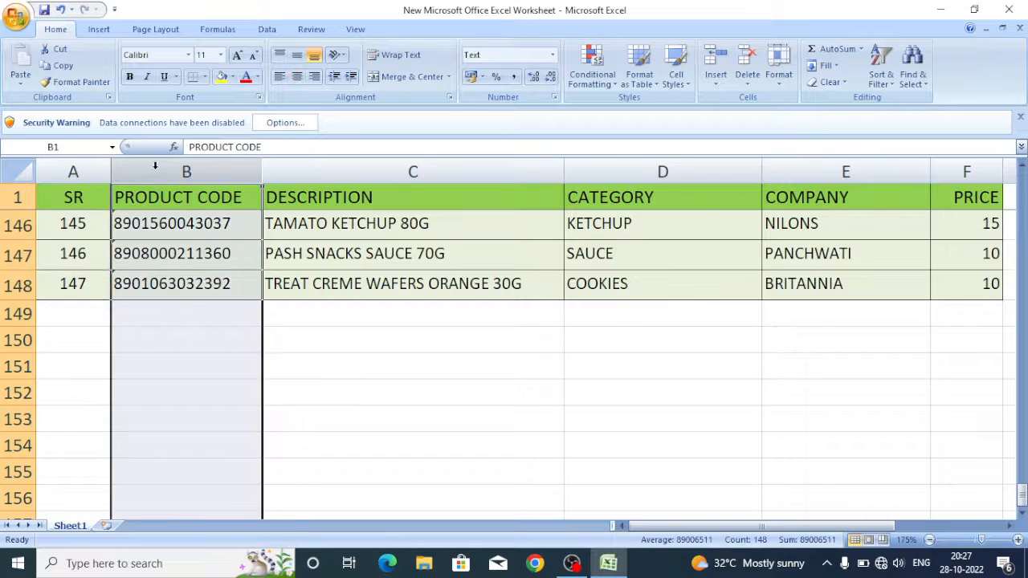
pyautogui.click(324, 167)
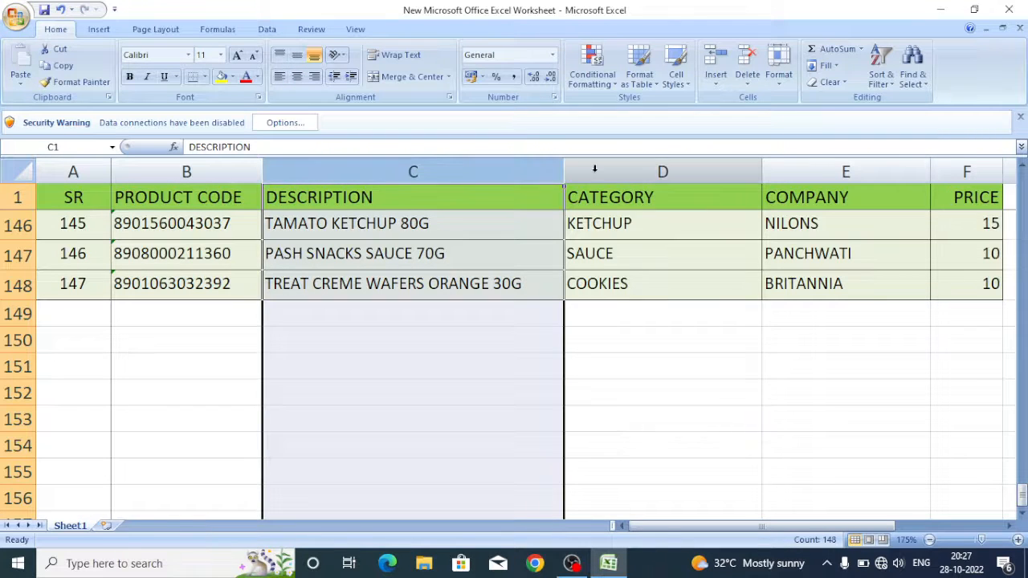
pyautogui.click(595, 168)
pyautogui.scroll(4, 619, 265)
pyautogui.click(791, 173)
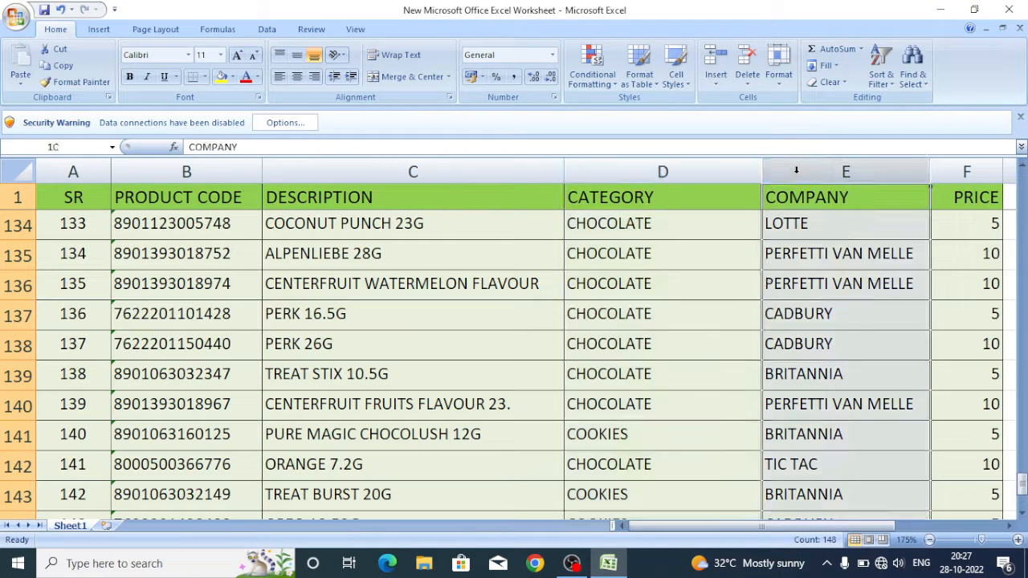
pyautogui.click(939, 173)
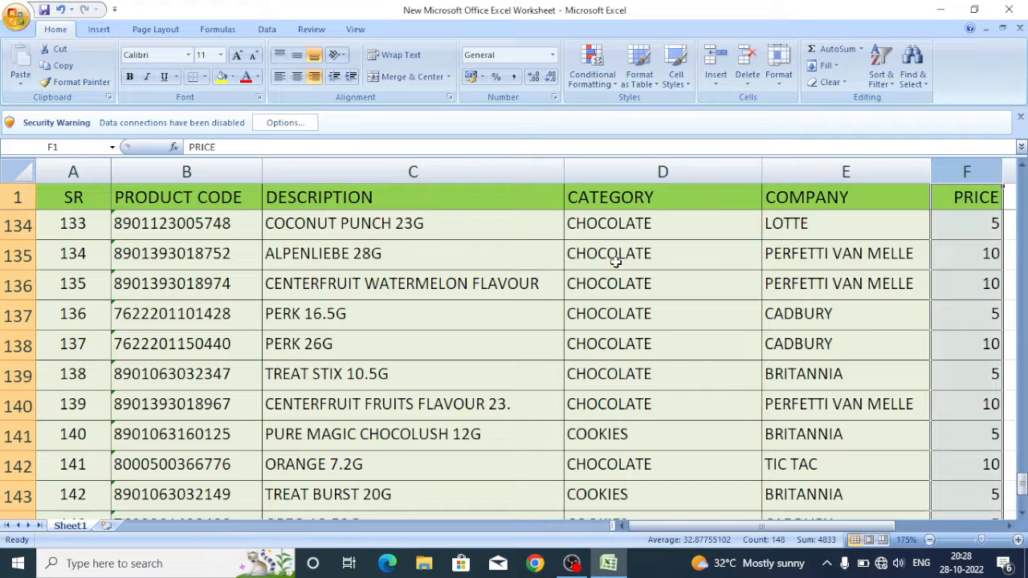
# Return to the first product rows and examine the CATEGORY, COMPANY and PRICE headings and the Dairy Milk and Kitkat descriptions
pyautogui.scroll(-3, 615, 261)
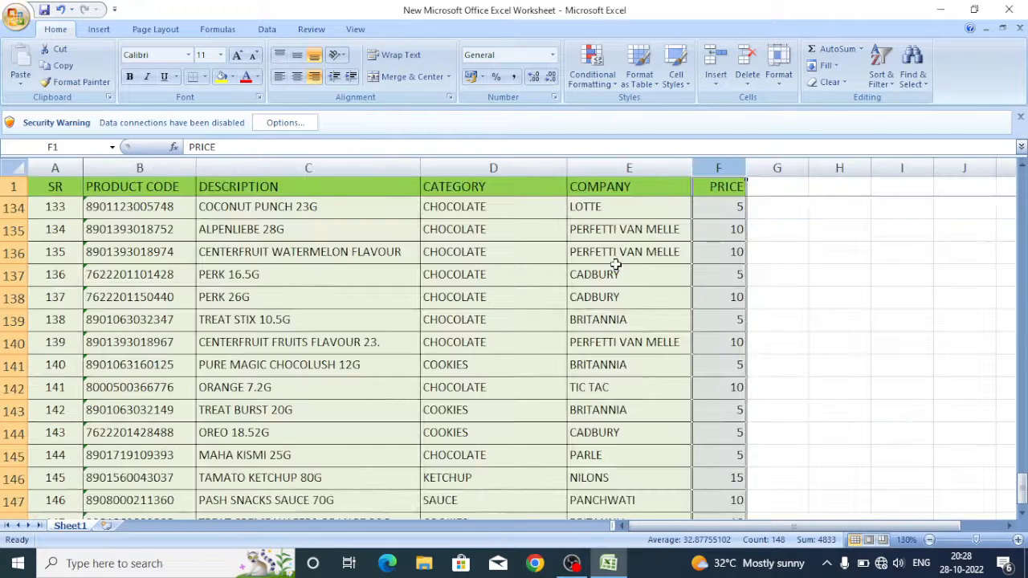
pyautogui.scroll(-1, 516, 286)
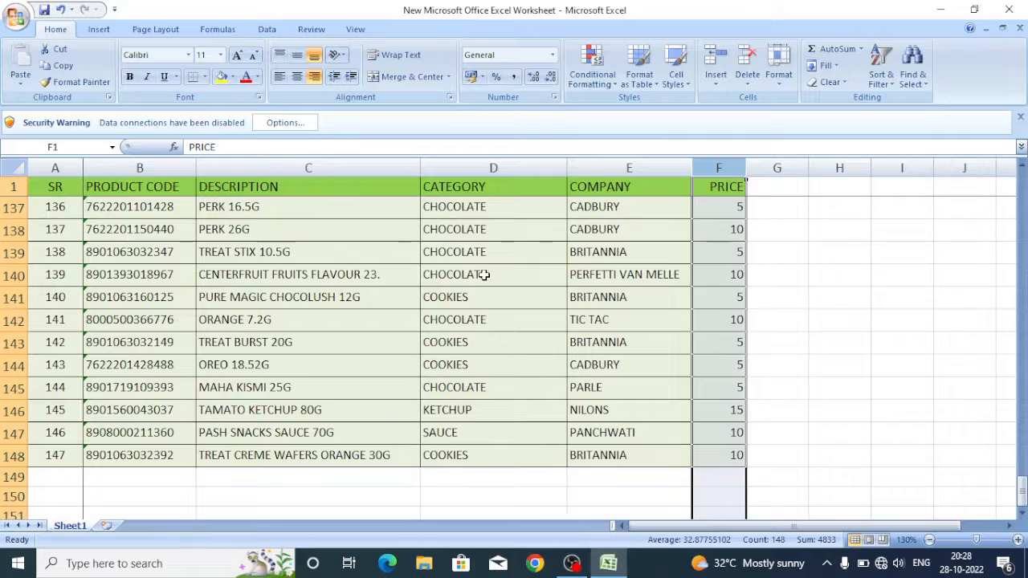
pyautogui.click(482, 275)
pyautogui.scroll(20, 418, 306)
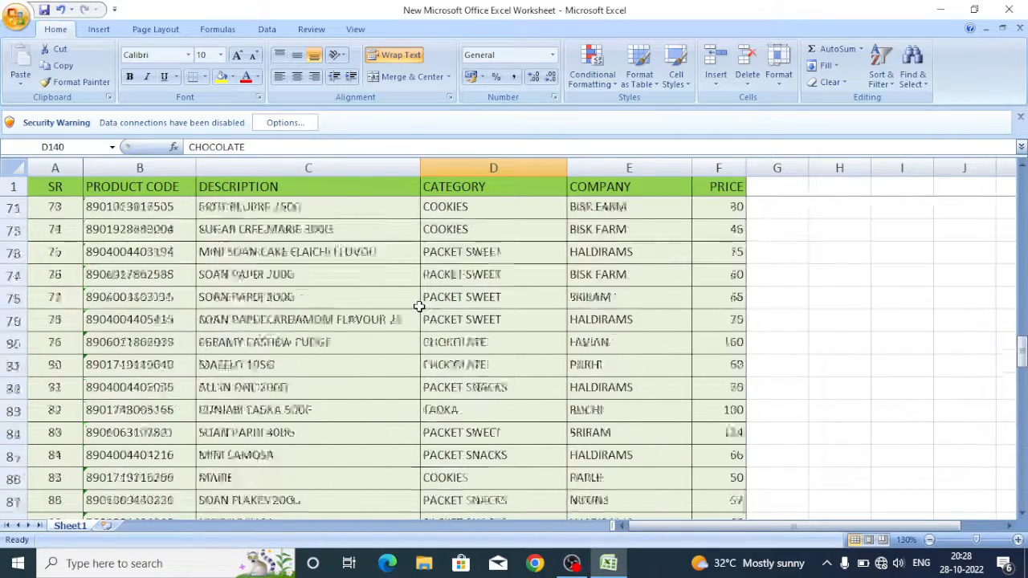
pyautogui.scroll(16, 419, 306)
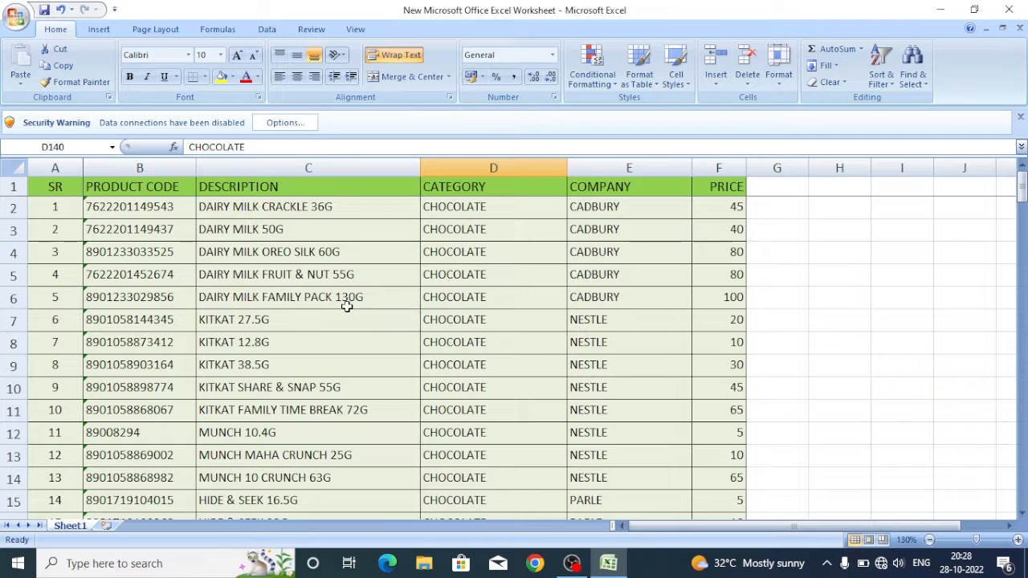
pyautogui.click(342, 300)
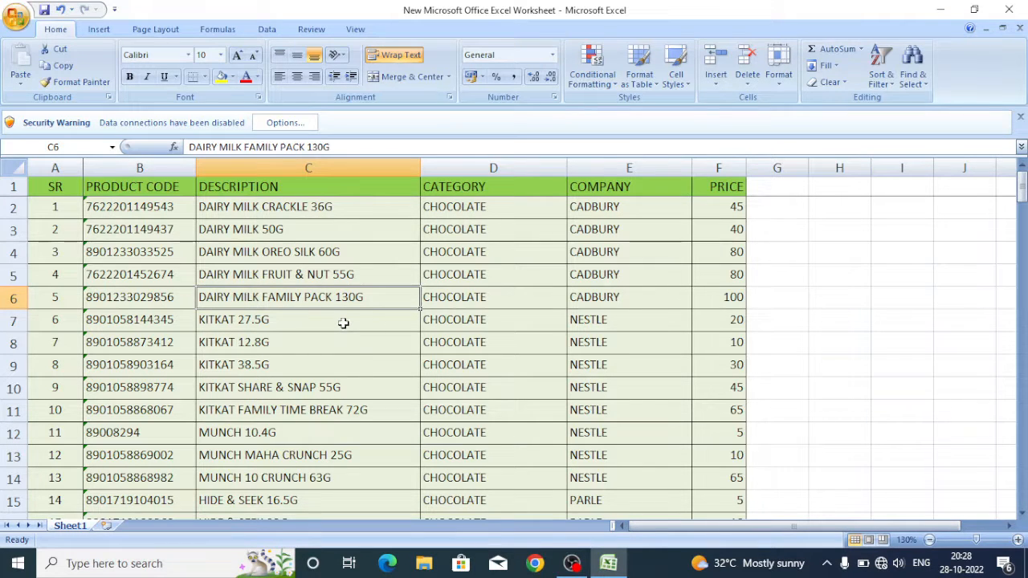
pyautogui.click(465, 186)
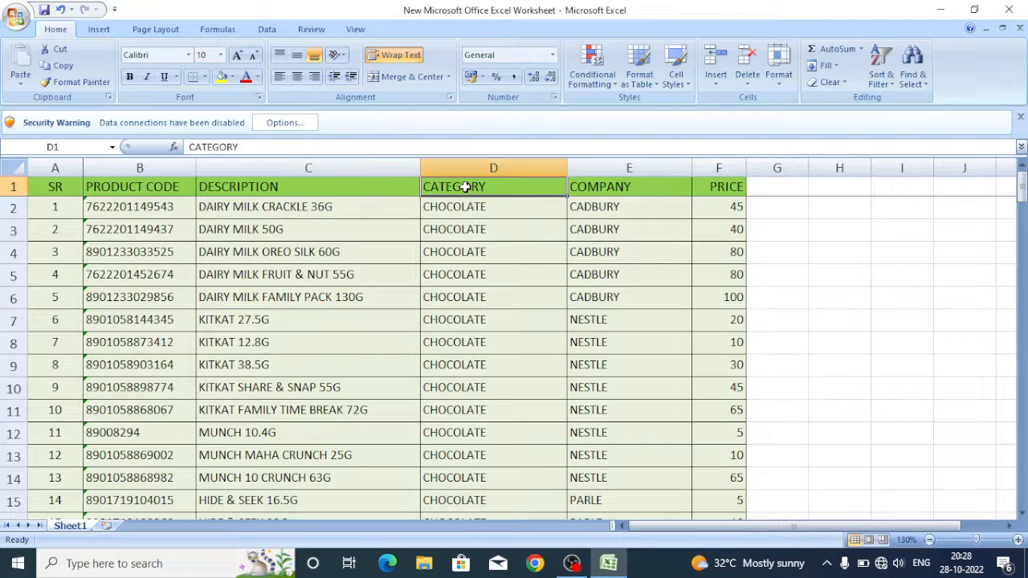
pyautogui.click(632, 183)
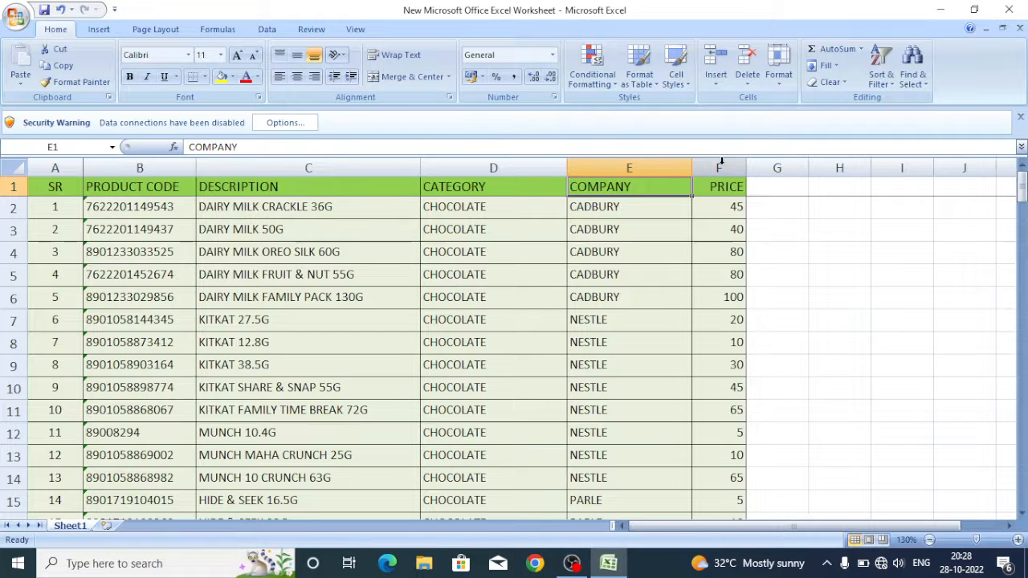
pyautogui.click(721, 186)
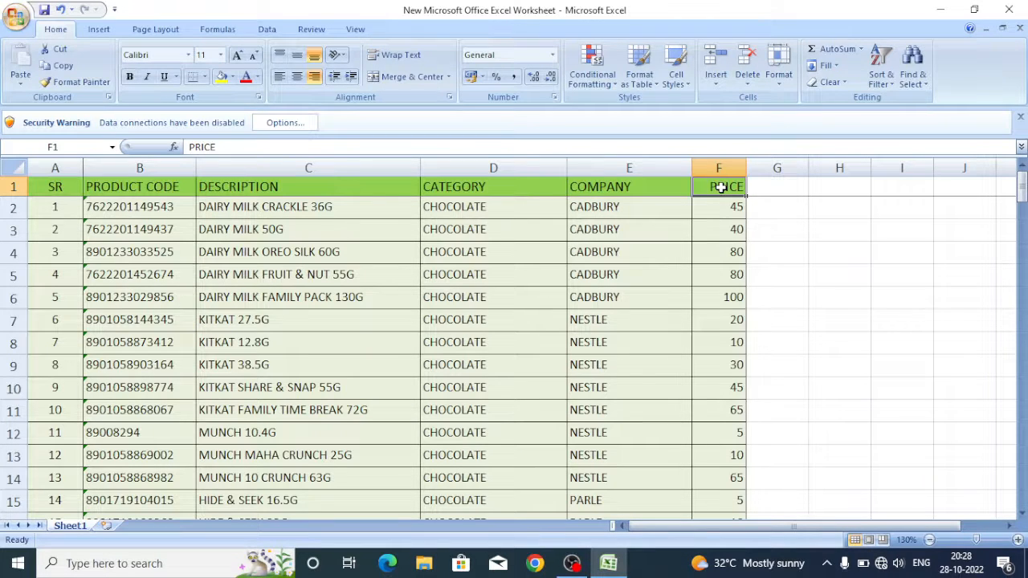
pyautogui.click(253, 250)
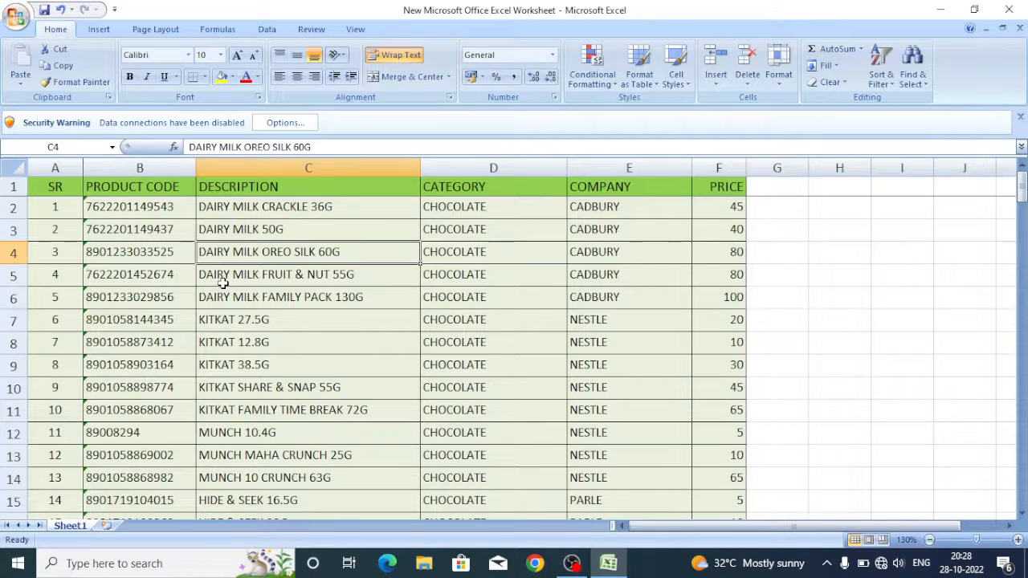
pyautogui.click(238, 319)
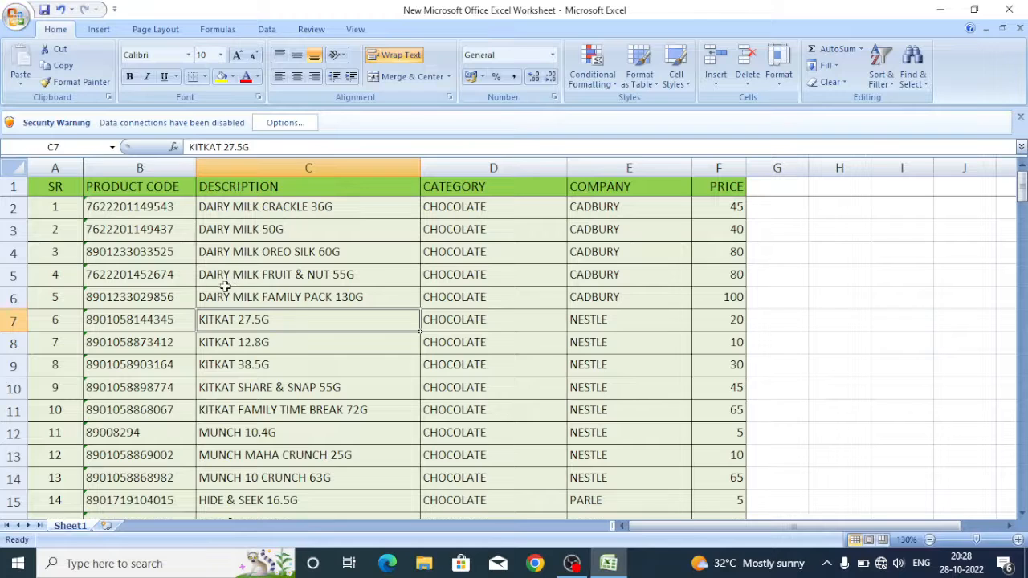
pyautogui.click(260, 277)
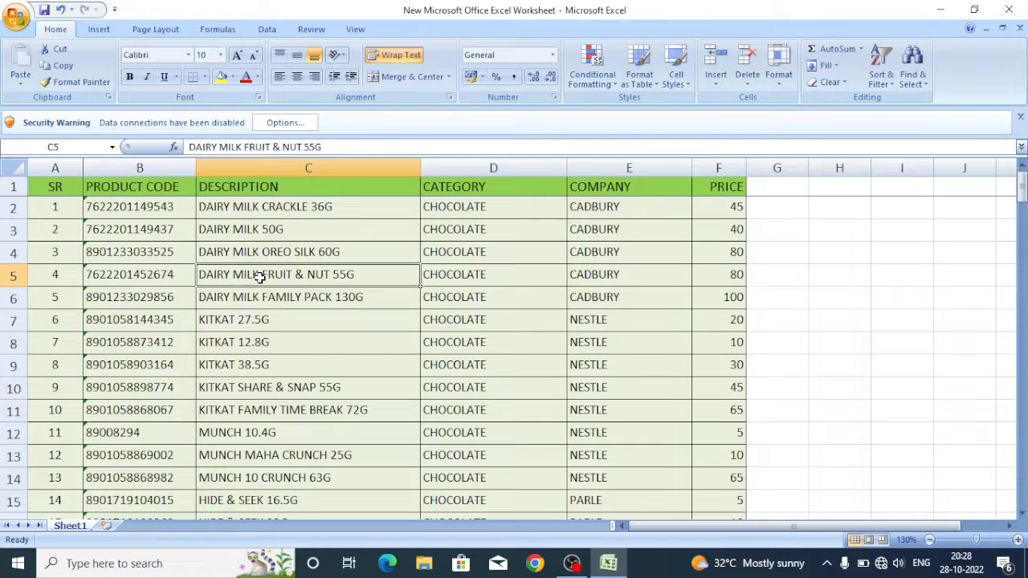
# Create a PivotTable from the product list range Sheet1!$A$1:$F$148 on a new worksheet
pyautogui.click(415, 328)
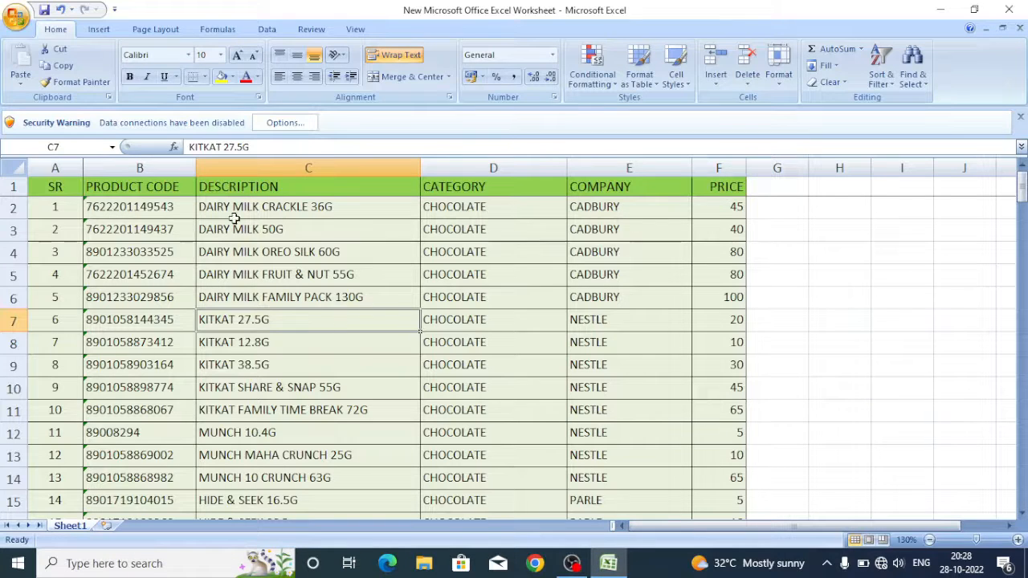
pyautogui.click(97, 31)
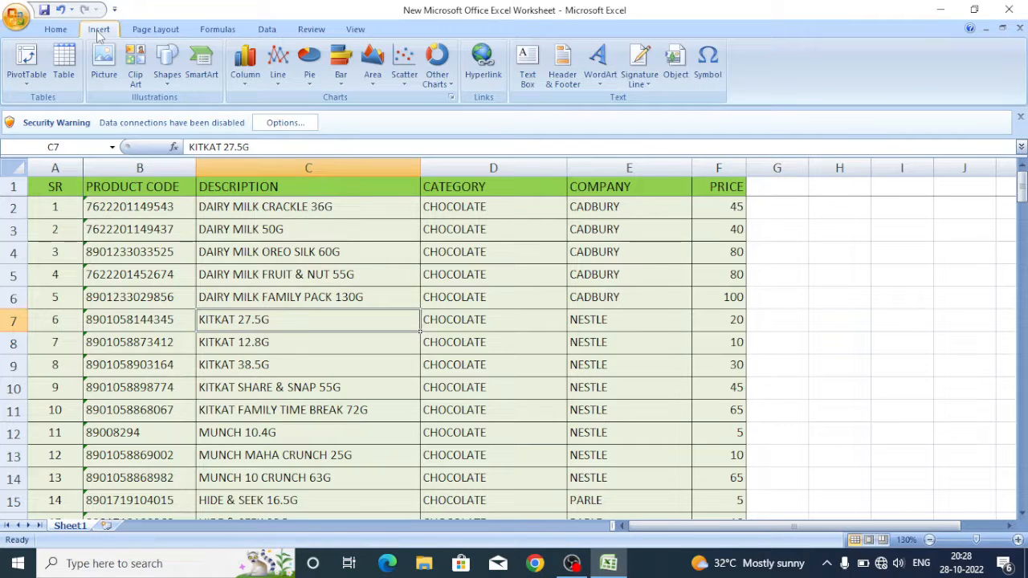
pyautogui.click(27, 58)
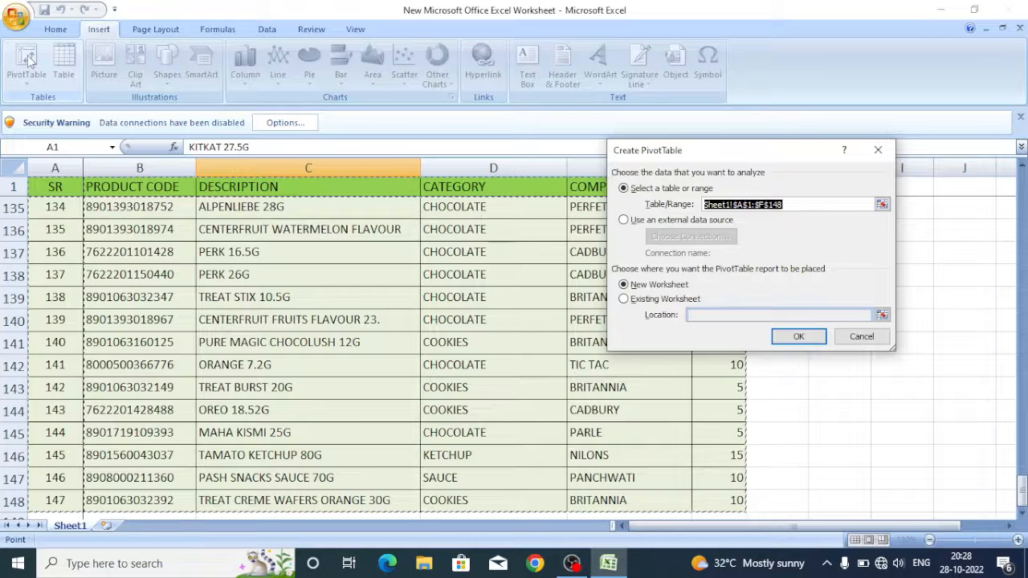
pyautogui.moveTo(696, 155); pyautogui.dragTo(557, 159)
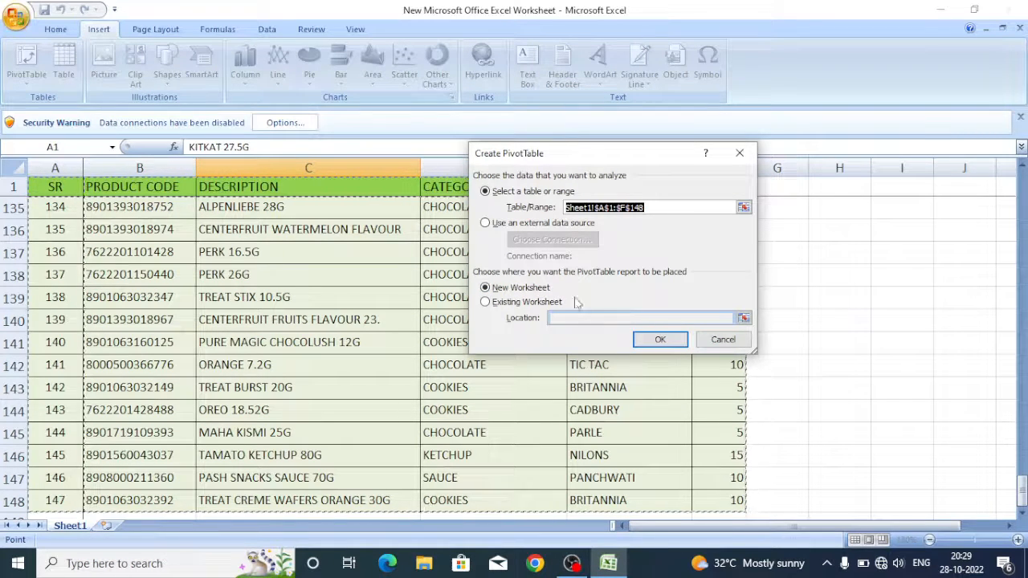
pyautogui.click(661, 341)
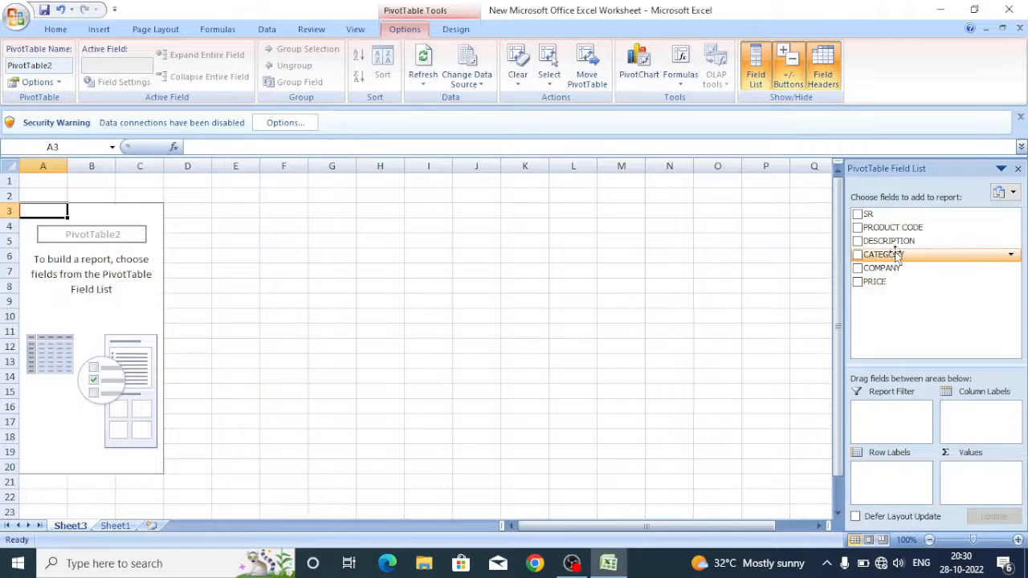
# Build the report with CATEGORY as row labels and the sum of PRICE as values
pyautogui.moveTo(897, 253); pyautogui.dragTo(899, 474)
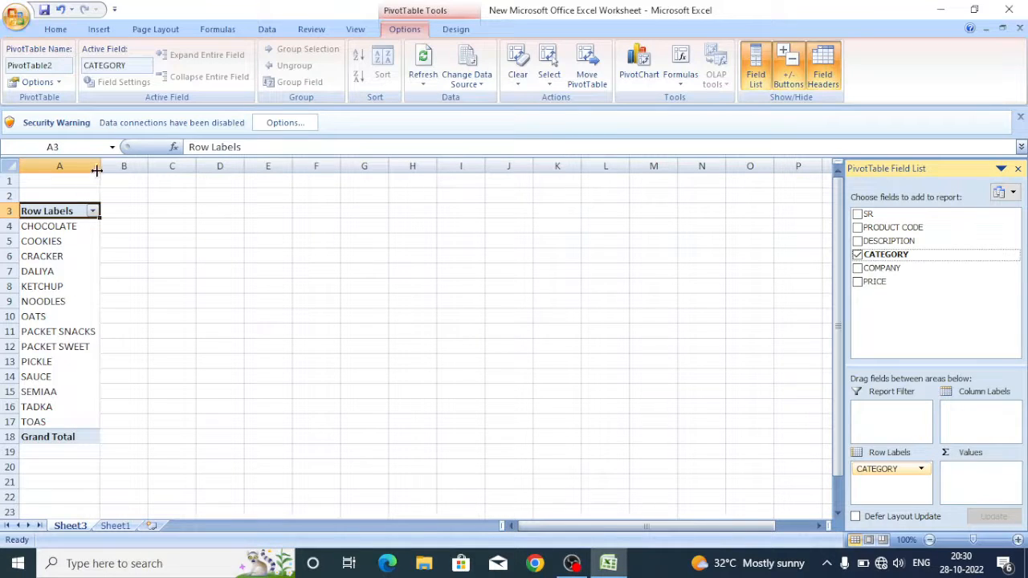
pyautogui.moveTo(96, 171); pyautogui.dragTo(118, 166)
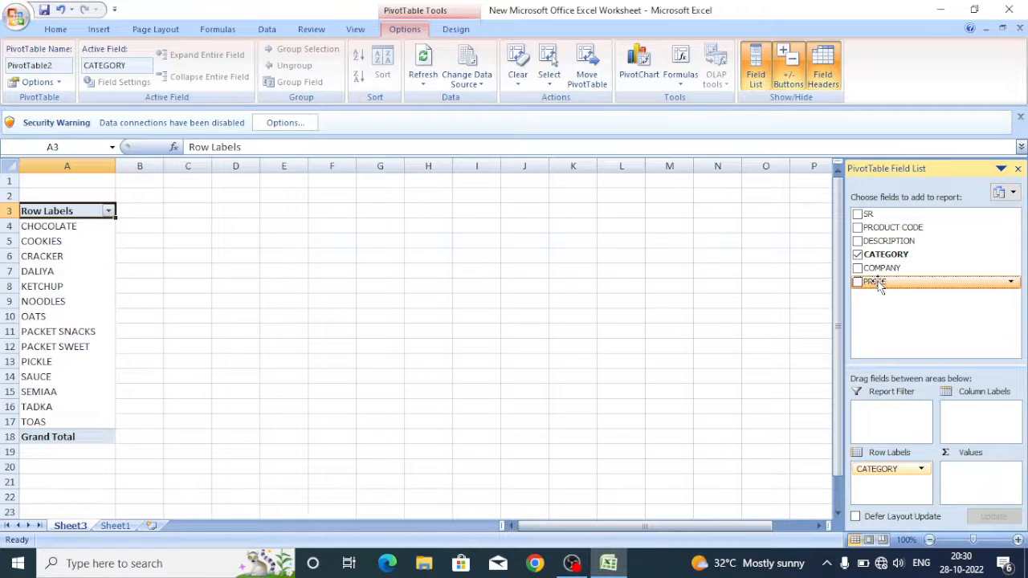
pyautogui.moveTo(883, 287); pyautogui.dragTo(967, 484)
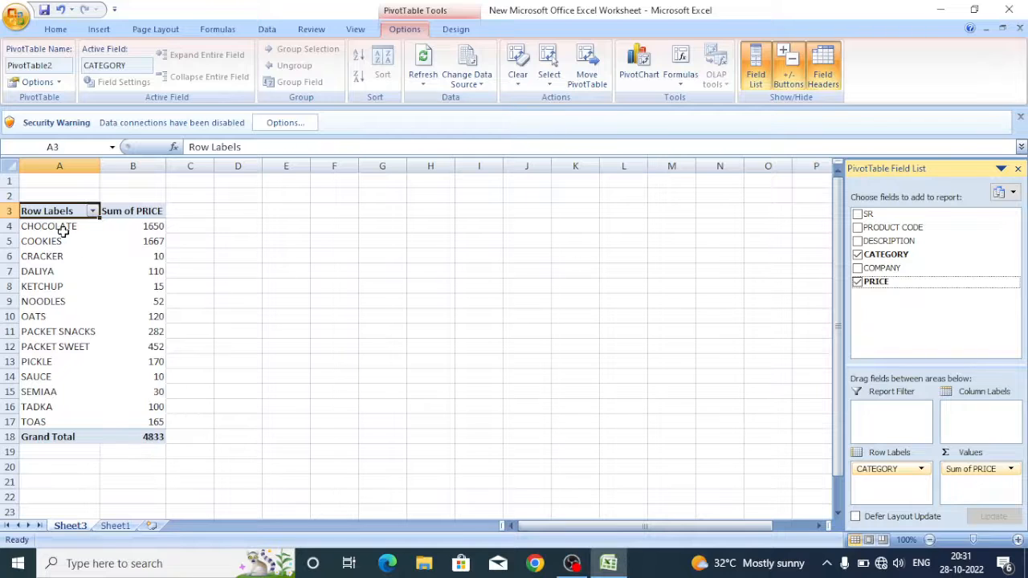
pyautogui.click(198, 214)
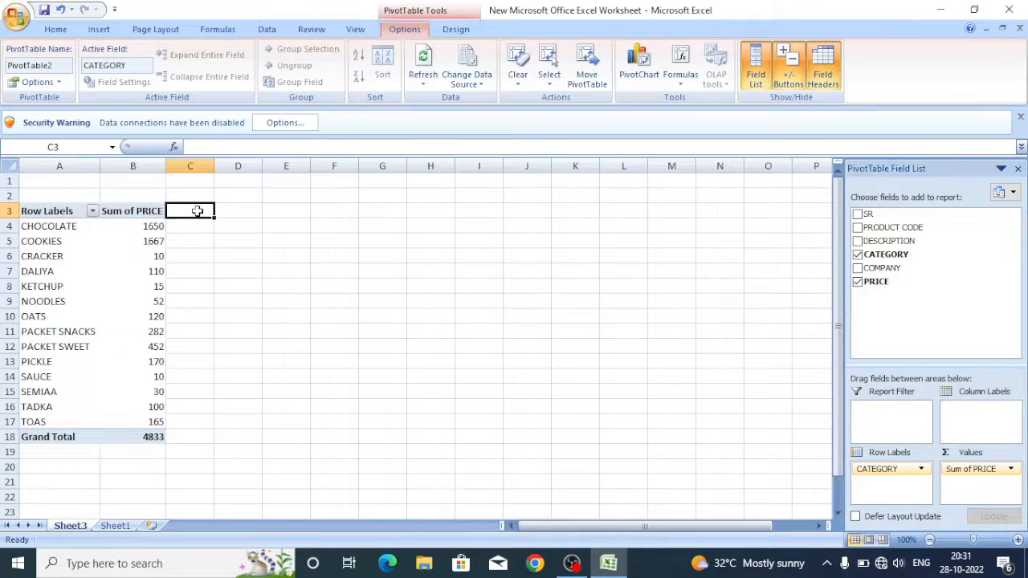
pyautogui.click(128, 244)
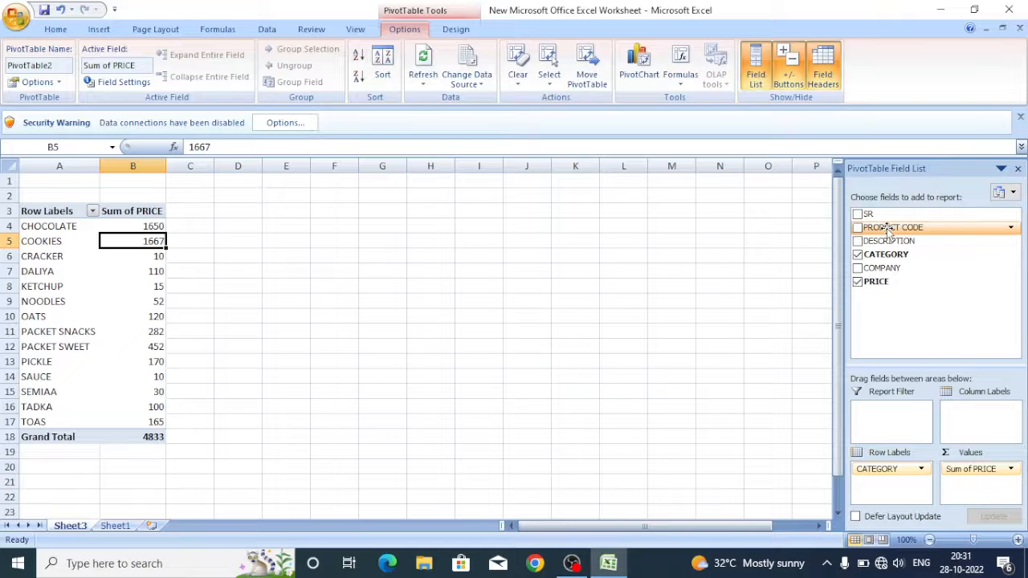
# Add PRODUCT CODE to the PivotTable values as a count and slightly narrow its column
pyautogui.moveTo(887, 228); pyautogui.dragTo(982, 492)
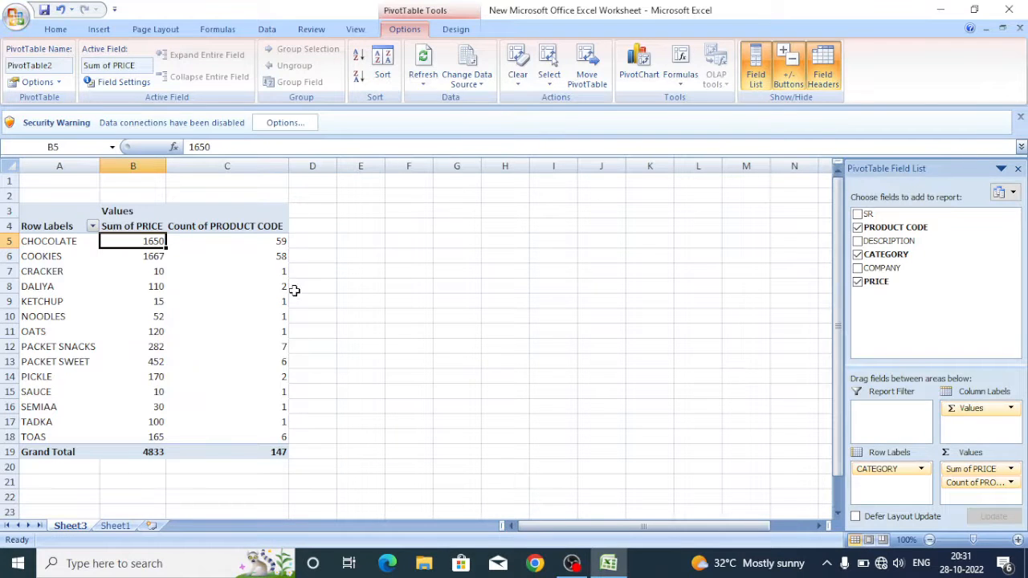
pyautogui.moveTo(288, 164); pyautogui.dragTo(286, 165)
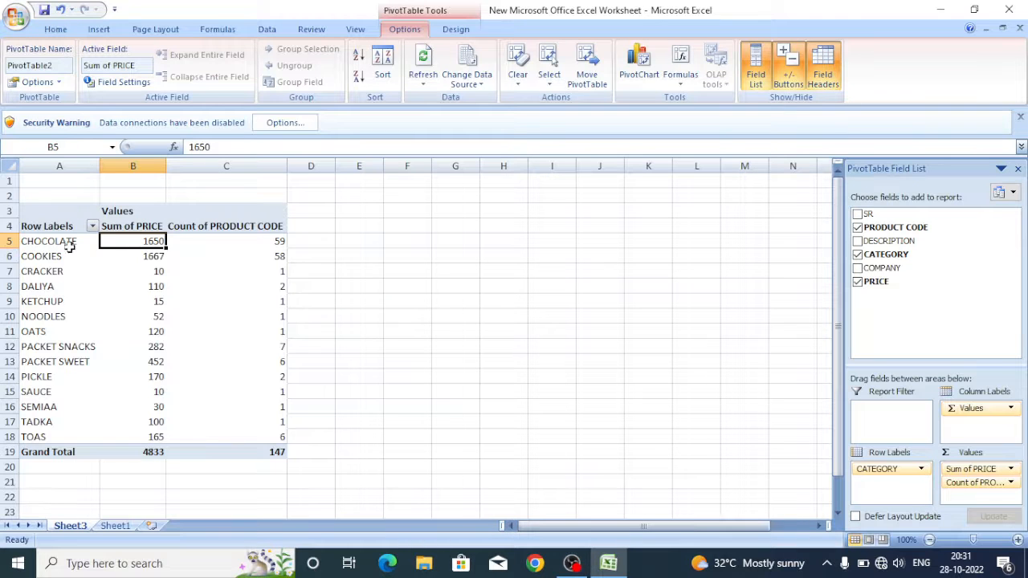
pyautogui.click(245, 240)
pyautogui.moveTo(214, 254)
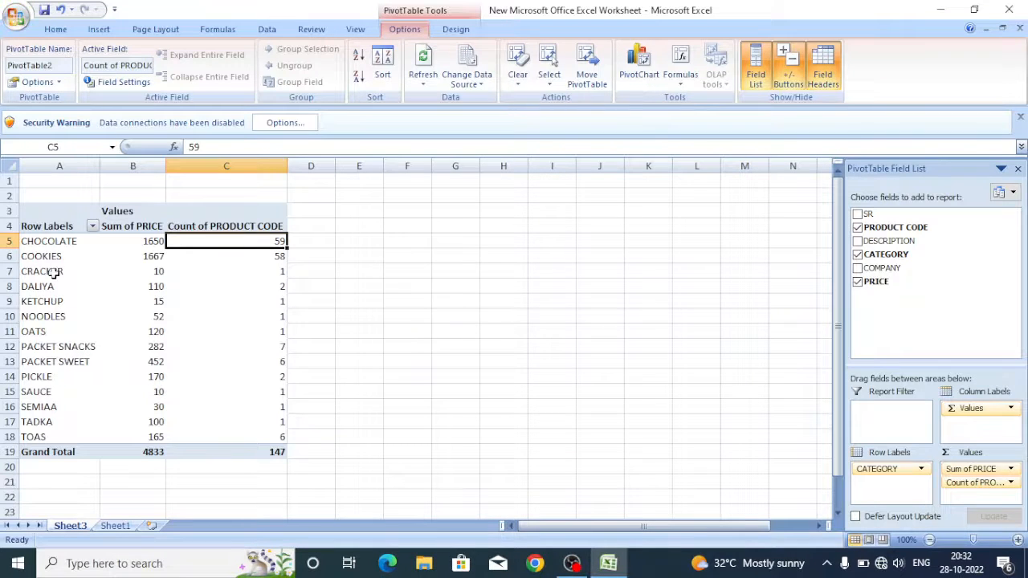
# Examine the product code count of each category one by one, from CRACKER down to TADKA
pyautogui.click(60, 331)
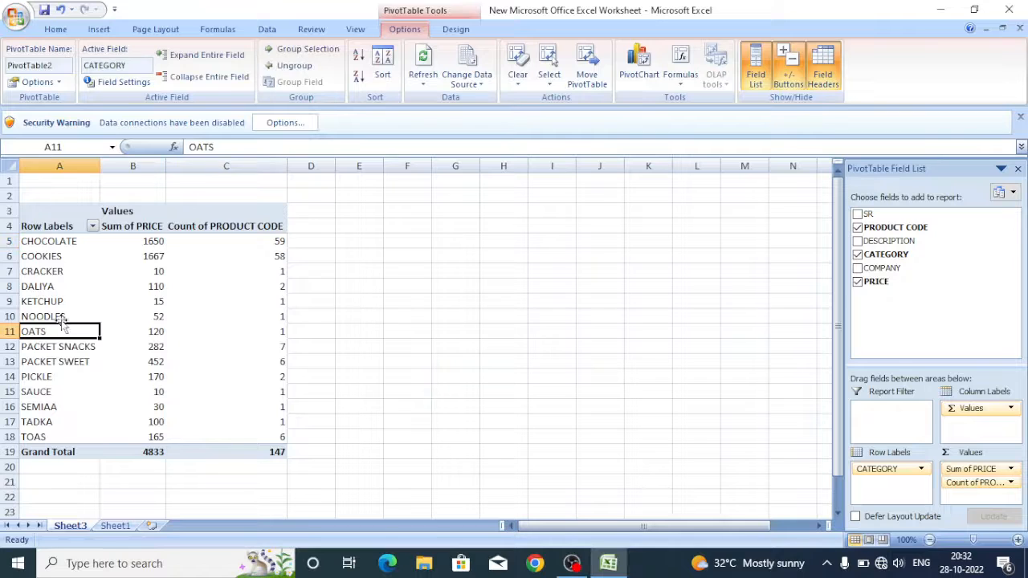
pyautogui.click(60, 273)
pyautogui.click(274, 273)
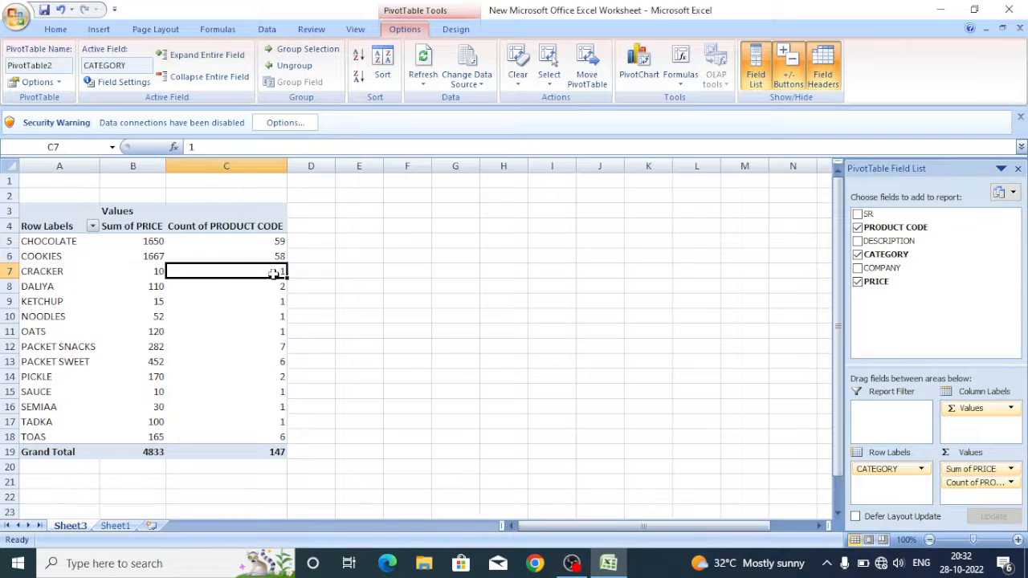
pyautogui.click(273, 286)
pyautogui.click(272, 302)
pyautogui.click(268, 329)
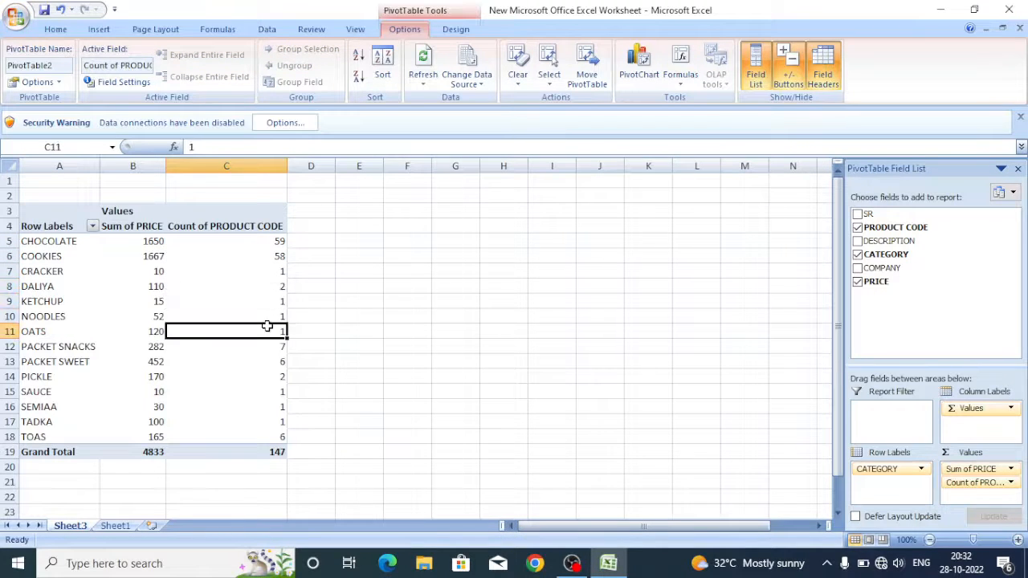
pyautogui.click(266, 345)
pyautogui.click(267, 362)
pyautogui.click(268, 379)
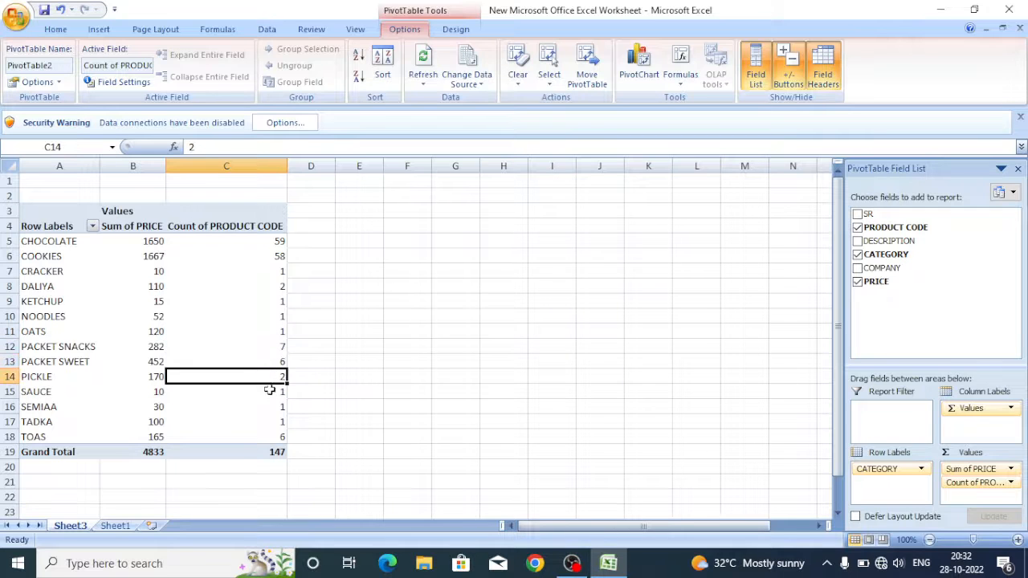
pyautogui.moveTo(269, 391); pyautogui.dragTo(270, 411)
pyautogui.click(265, 423)
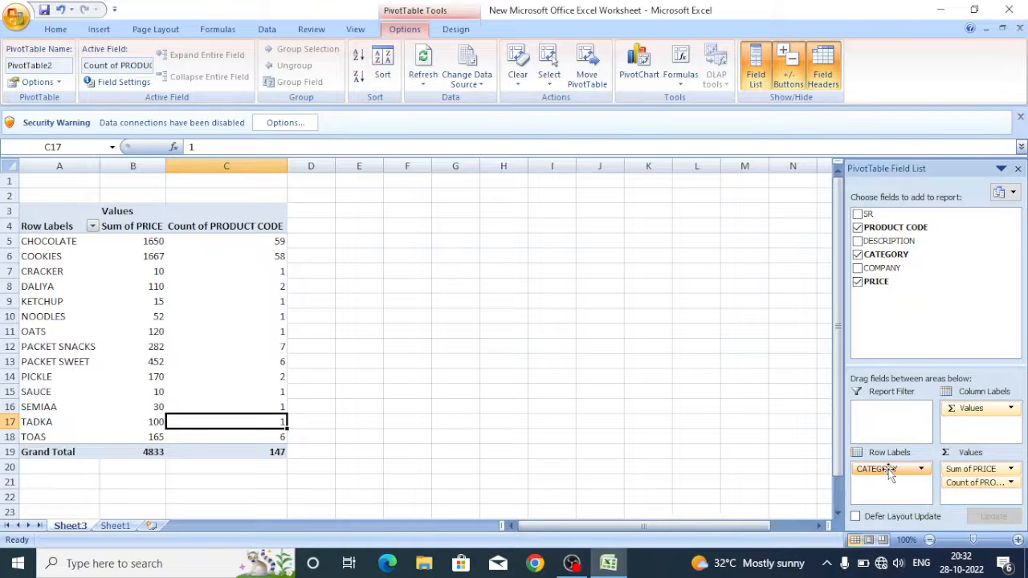
# Replace CATEGORY with COMPANY in the row labels and look through the company rows
pyautogui.moveTo(890, 474)
pyautogui.mouseDown()
pyautogui.moveTo(892, 357)
pyautogui.moveTo(917, 278)
pyautogui.moveTo(926, 285)
pyautogui.moveTo(897, 488)
pyautogui.mouseUp()
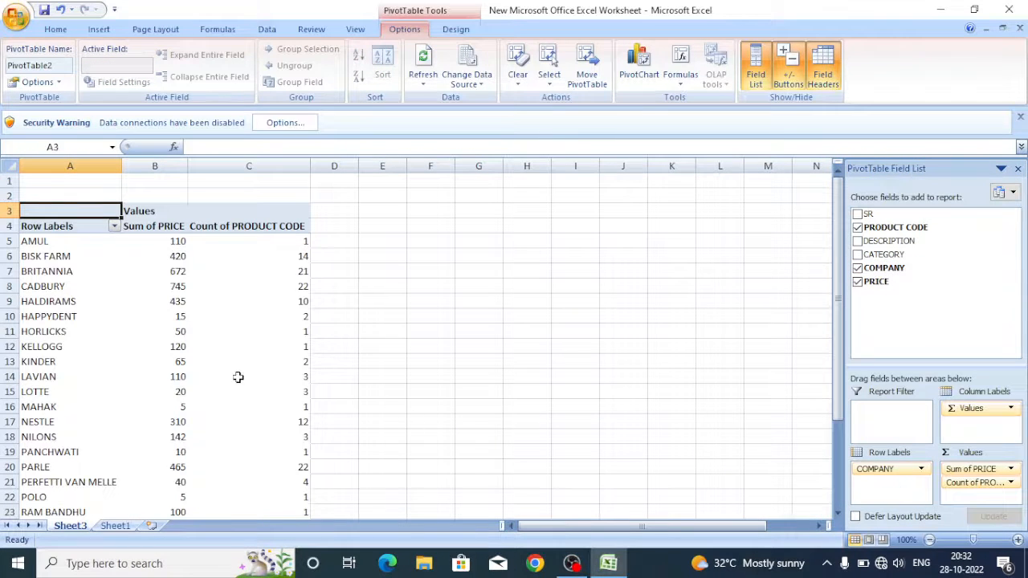
pyautogui.scroll(-6, 238, 377)
pyautogui.scroll(6, 238, 377)
pyautogui.scroll(-4, 237, 304)
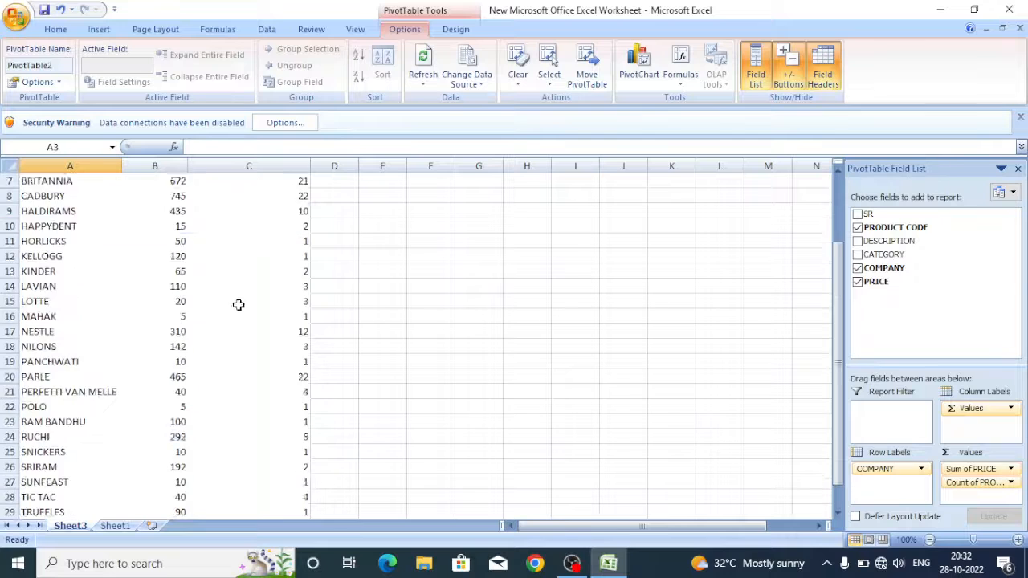
pyautogui.scroll(-2, 238, 305)
pyautogui.scroll(6, 239, 305)
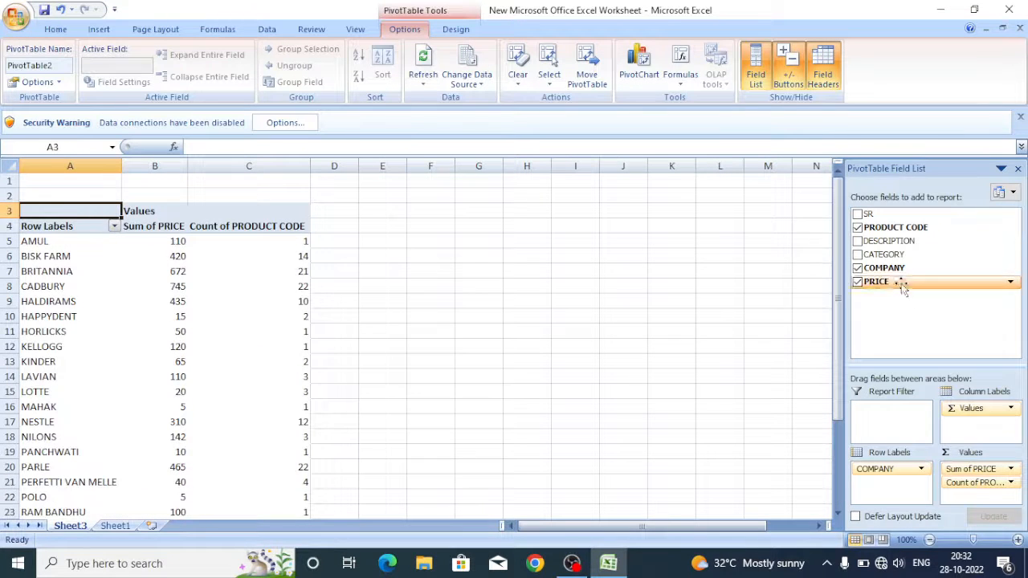
# Add CATEGORY to the row labels beneath COMPANY so each company's categories are nested under it
pyautogui.moveTo(890, 256); pyautogui.dragTo(896, 492)
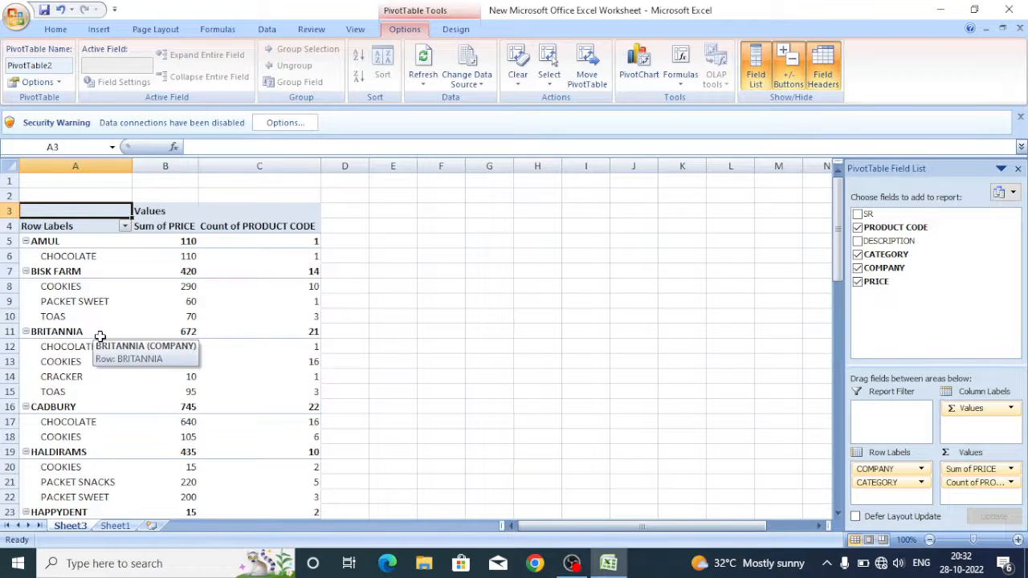
pyautogui.scroll(-2, 105, 336)
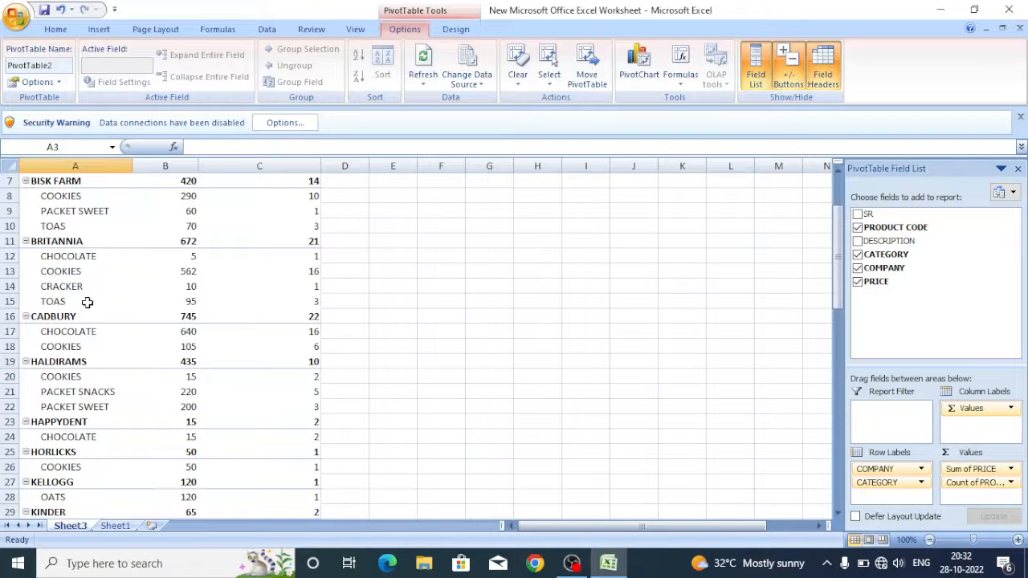
pyautogui.scroll(2, 161, 278)
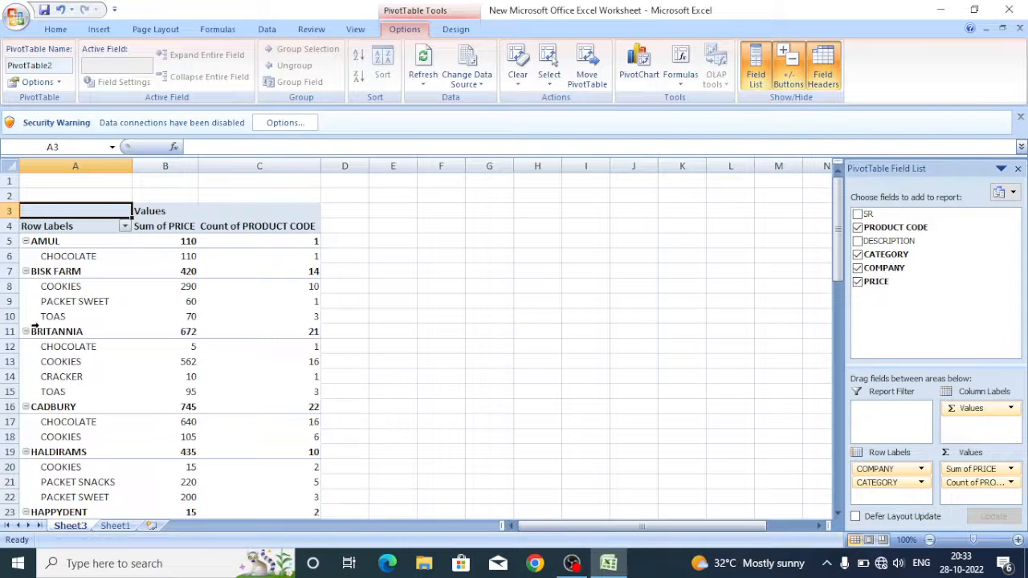
# Look through all company groups with their categories, price sums and product code counts, down to the Grand Total row
pyautogui.scroll(-10, 34, 326)
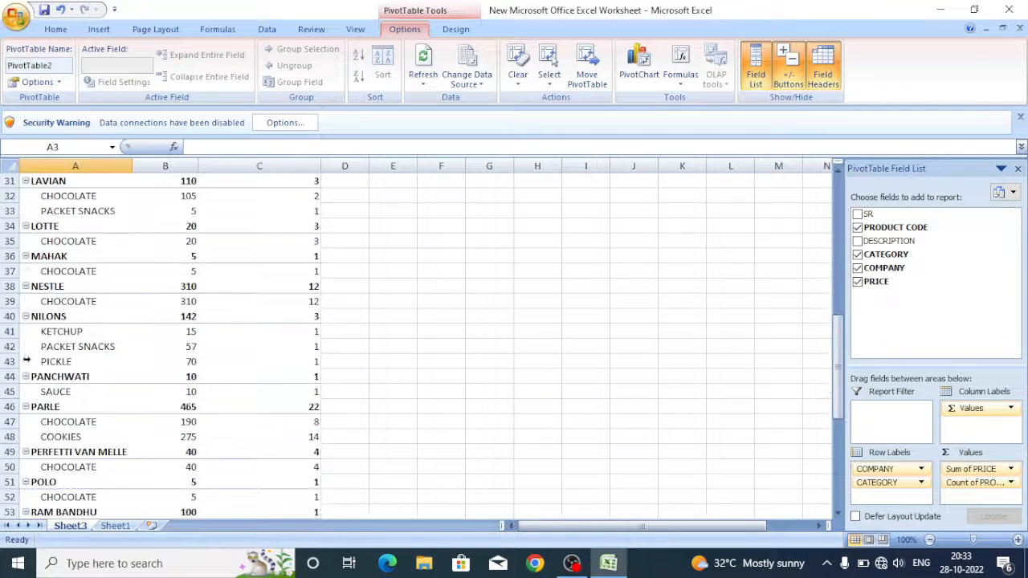
pyautogui.scroll(-10, 27, 362)
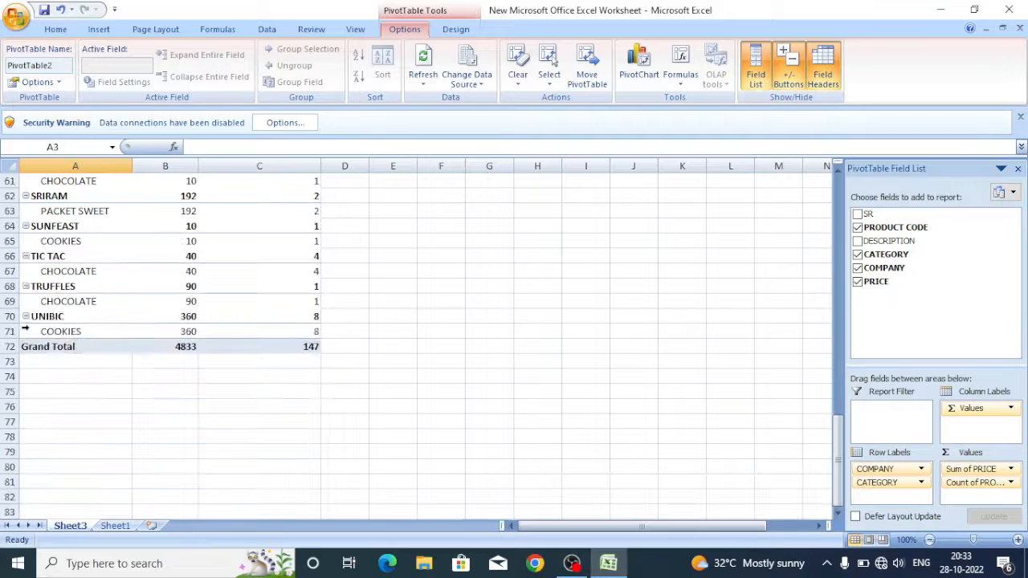
pyautogui.scroll(11, 27, 322)
pyautogui.scroll(9, 27, 317)
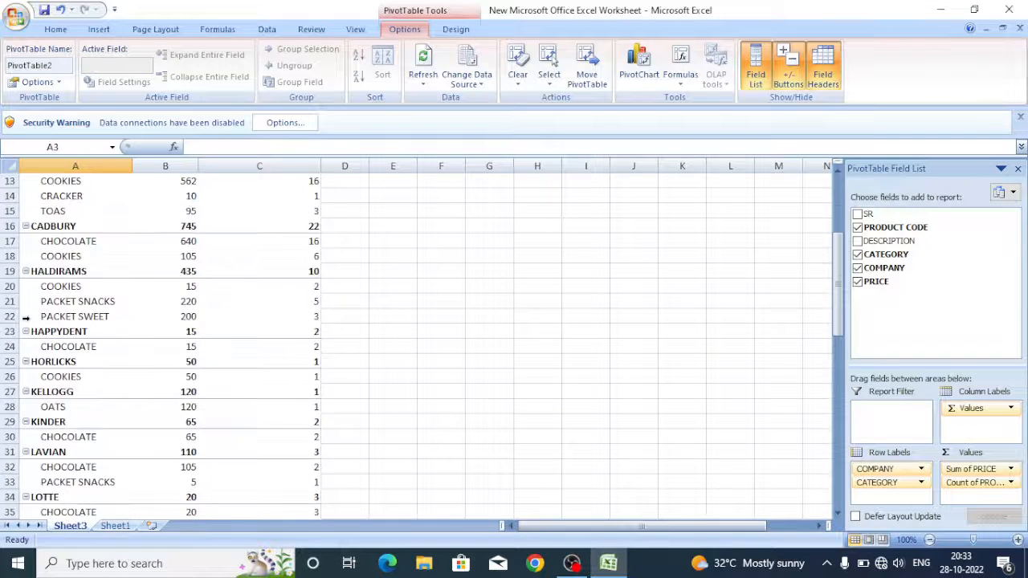
pyautogui.scroll(-8, 26, 317)
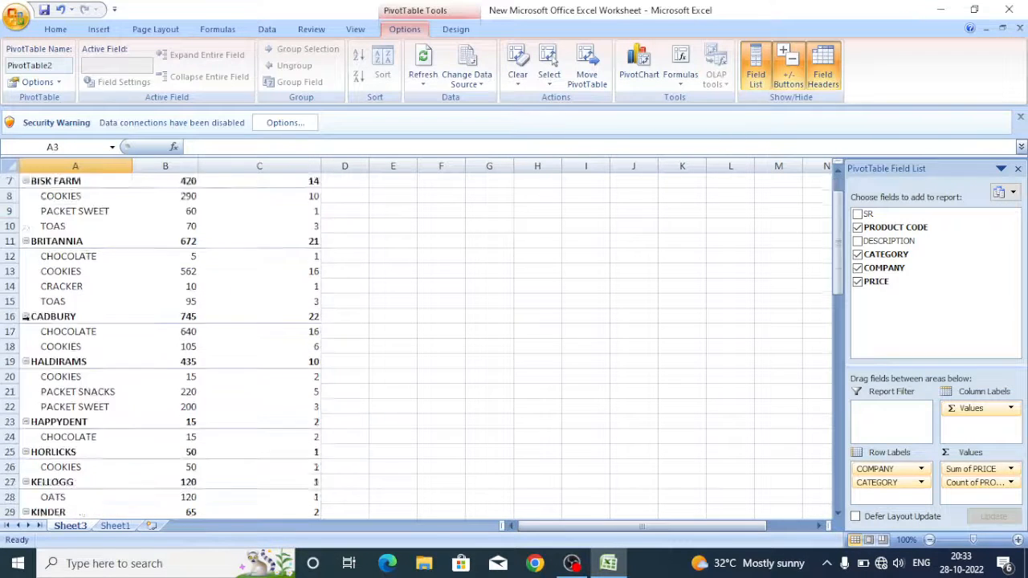
pyautogui.scroll(-8, 26, 318)
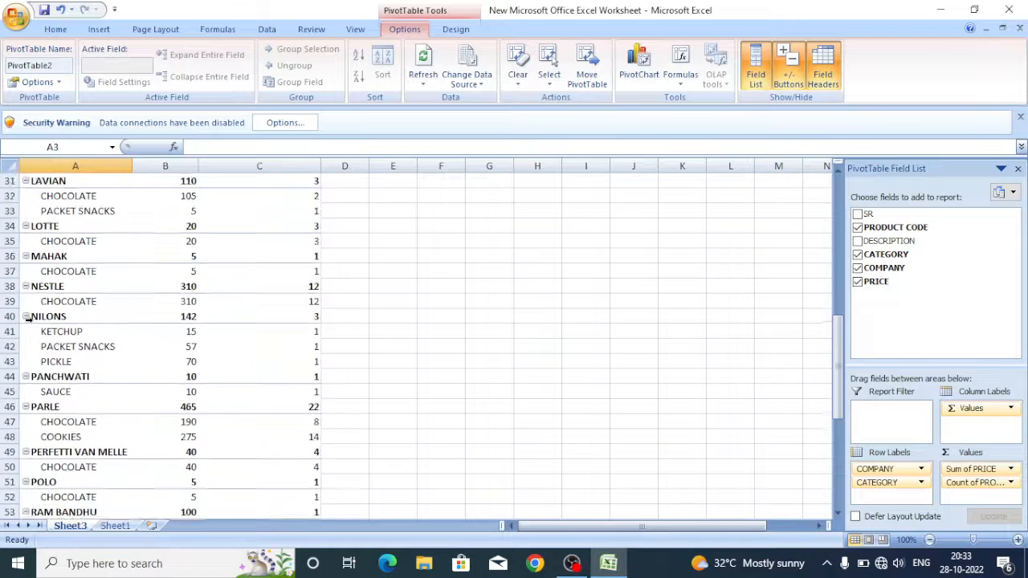
pyautogui.scroll(-3, 29, 319)
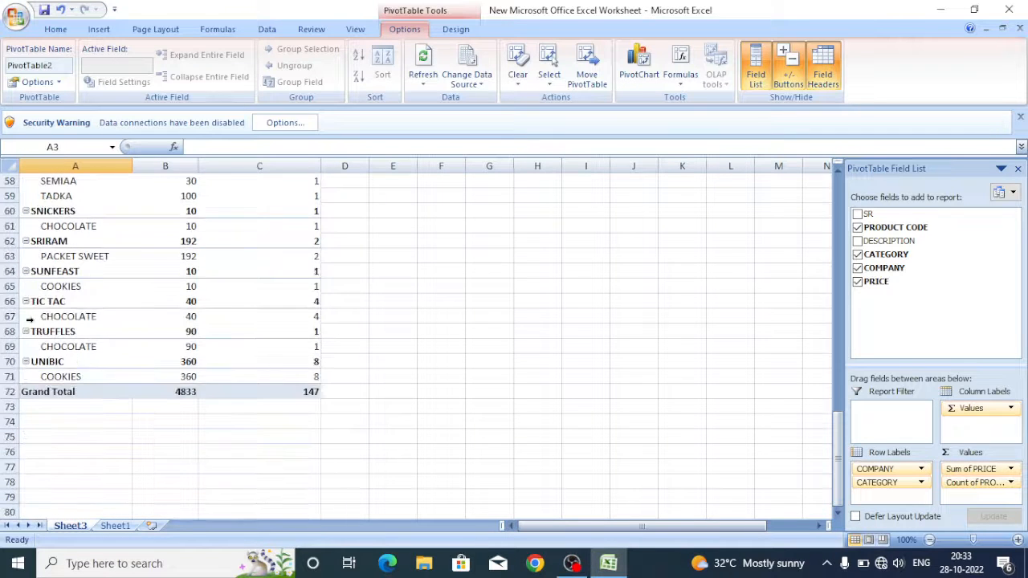
pyautogui.scroll(13, 143, 367)
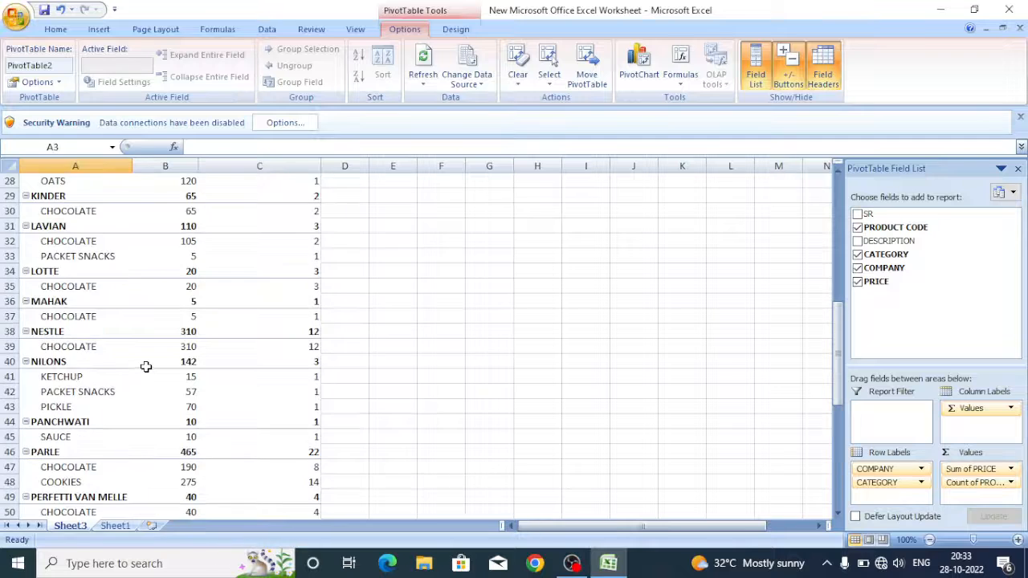
pyautogui.scroll(6, 143, 367)
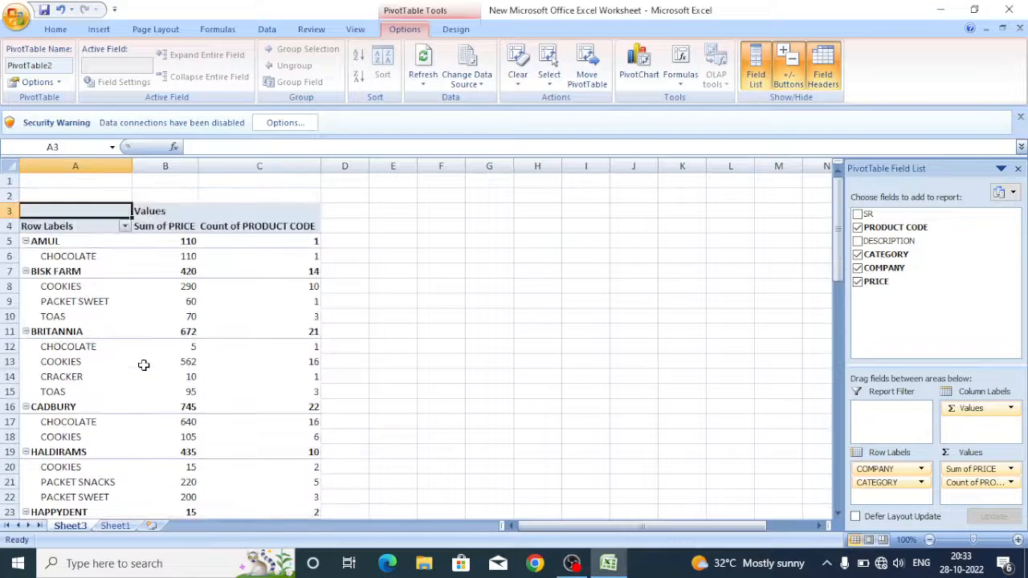
pyautogui.click(1012, 473)
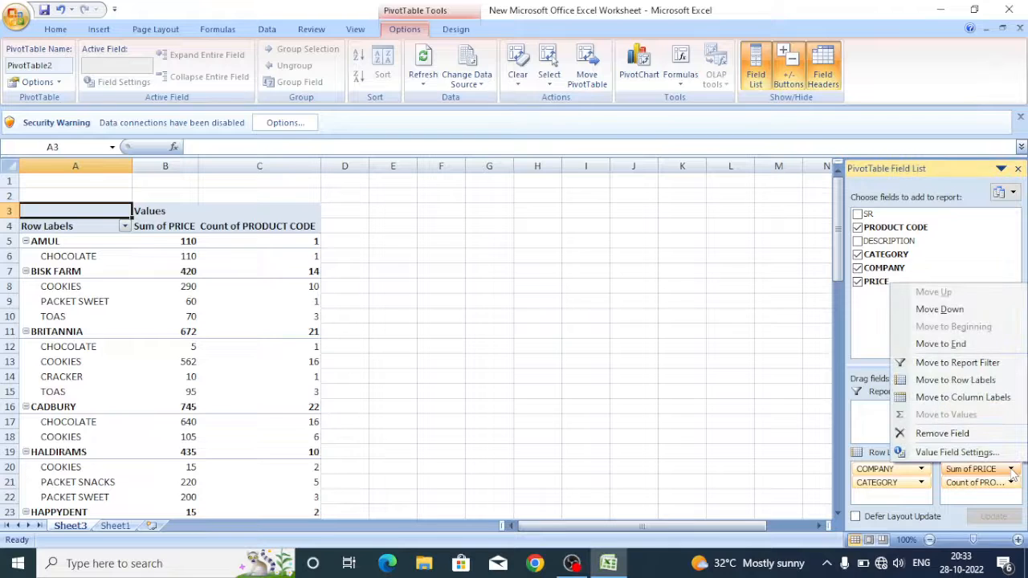
pyautogui.click(983, 494)
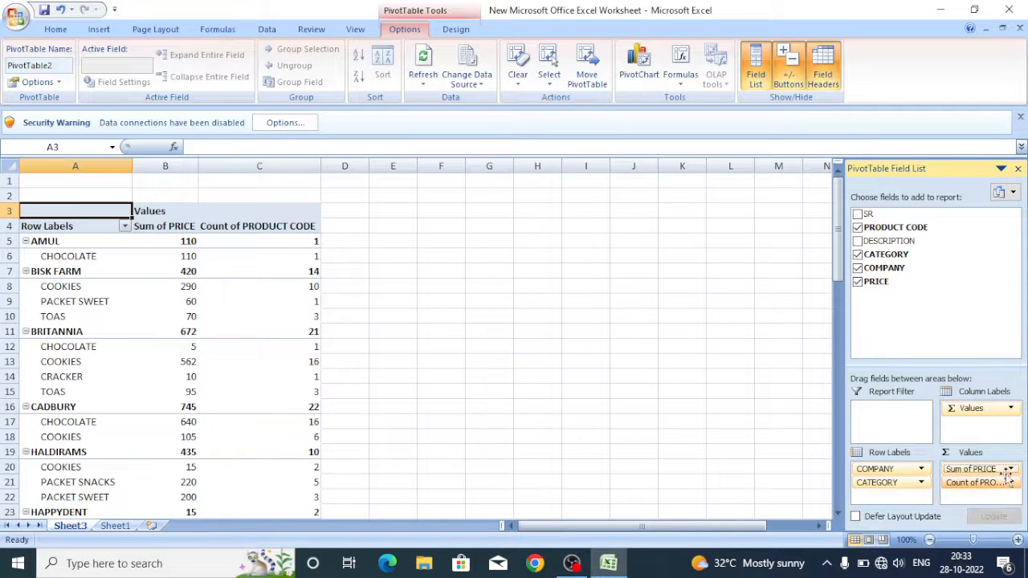
pyautogui.click(1012, 410)
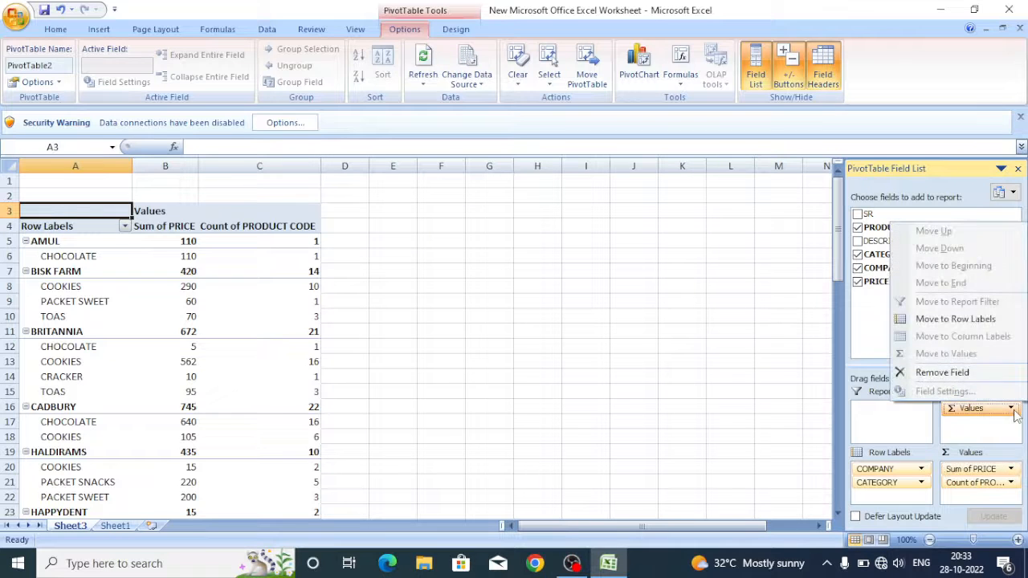
pyautogui.click(1012, 409)
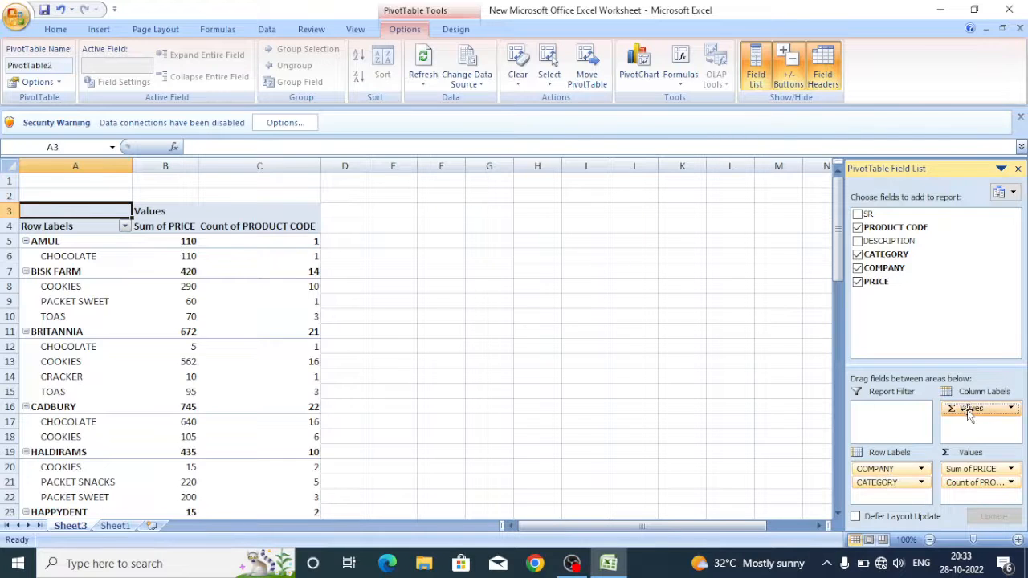
# Remove the sum of PRICE from the PivotTable values and add DESCRIPTION to the row labels beneath CATEGORY
pyautogui.click(961, 471)
pyautogui.moveTo(961, 471); pyautogui.dragTo(898, 329)
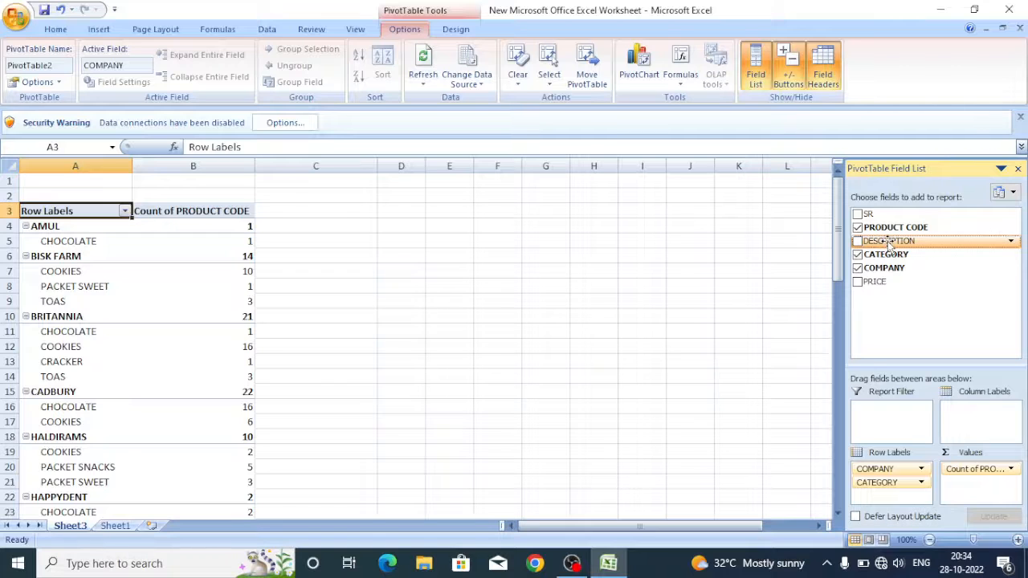
pyautogui.moveTo(889, 243); pyautogui.dragTo(908, 496)
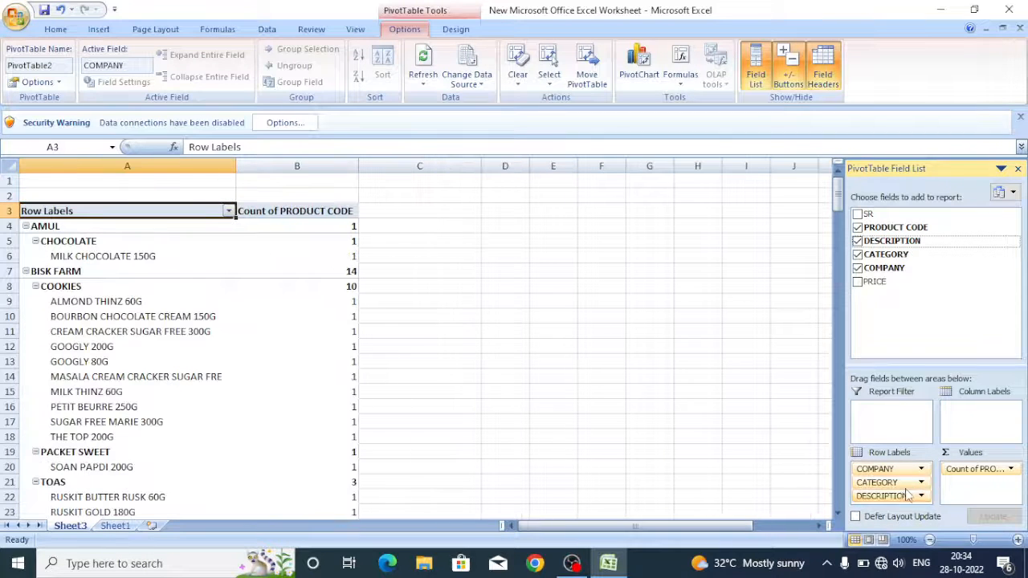
# Look through the product descriptions and product code counts nested under each company and category, from BISK FARM down to SUNFEAST
pyautogui.scroll(-4, 128, 346)
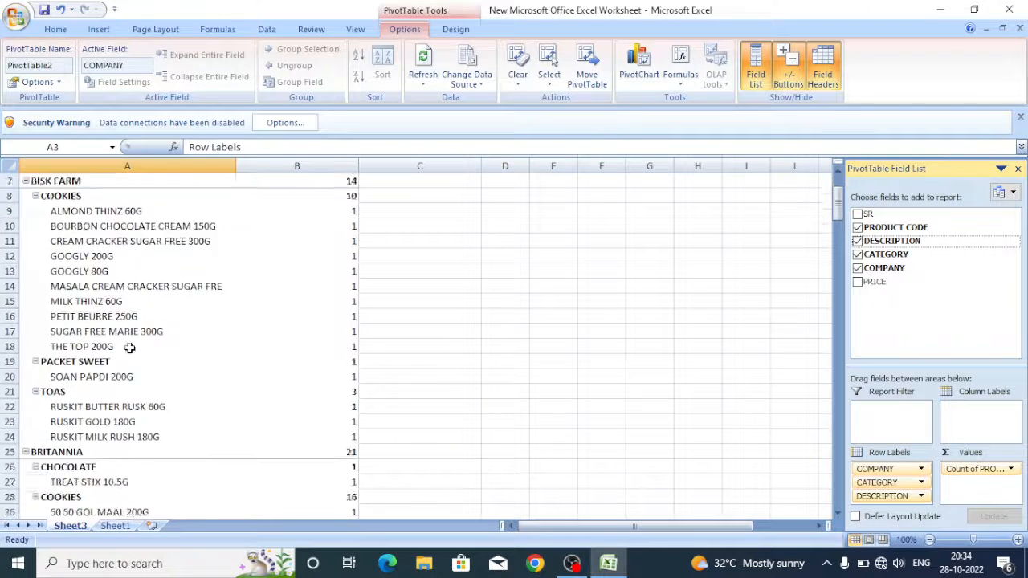
pyautogui.scroll(-2, 128, 346)
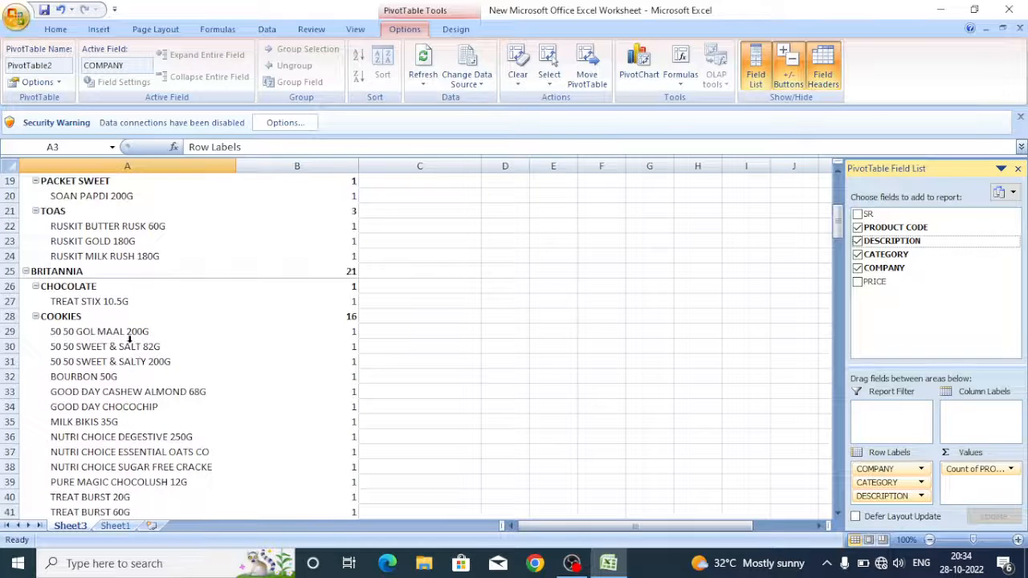
pyautogui.scroll(-6, 128, 341)
pyautogui.scroll(-11, 127, 338)
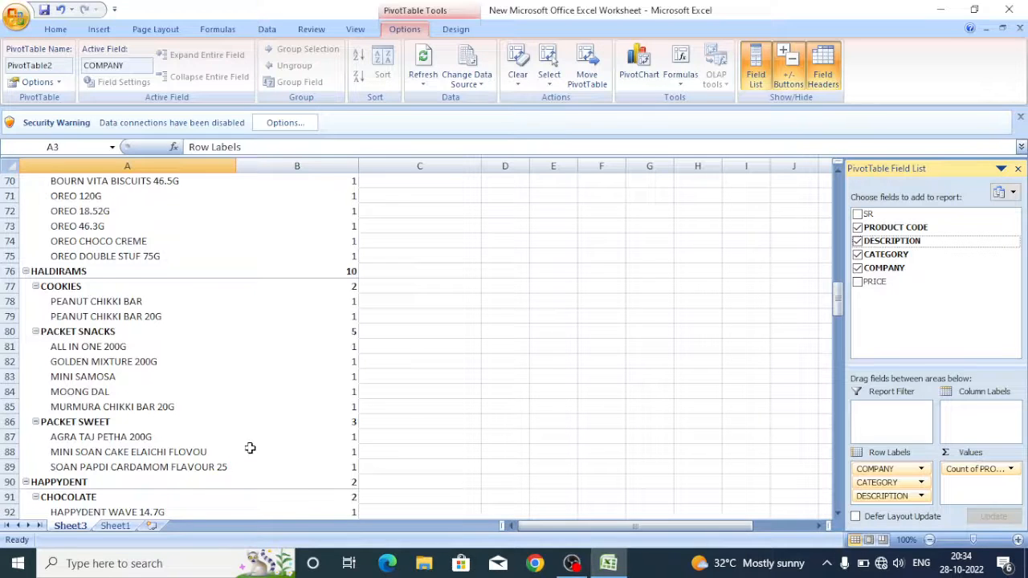
pyautogui.scroll(-10, 250, 450)
pyautogui.scroll(-8, 252, 450)
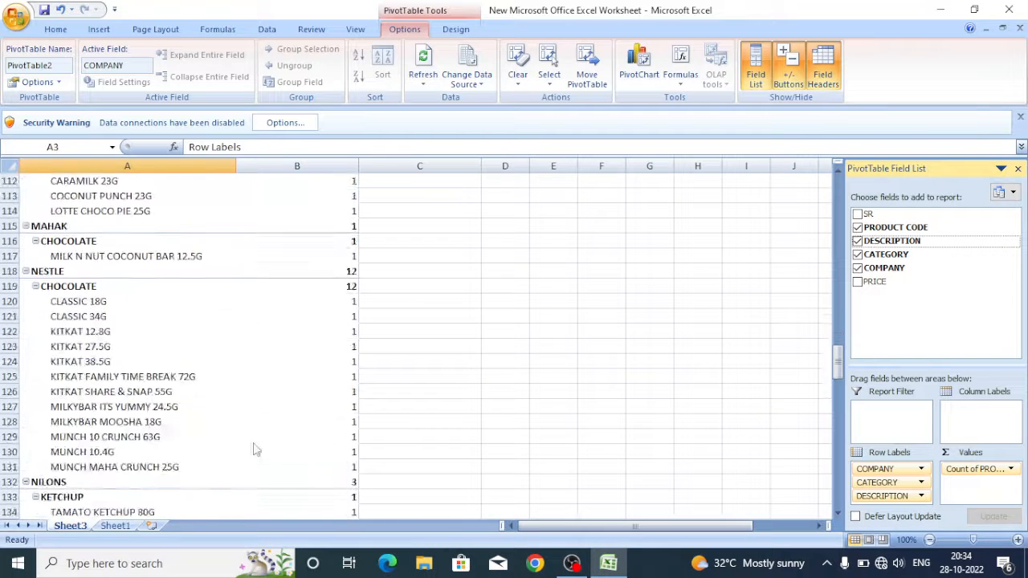
pyautogui.moveTo(254, 439)
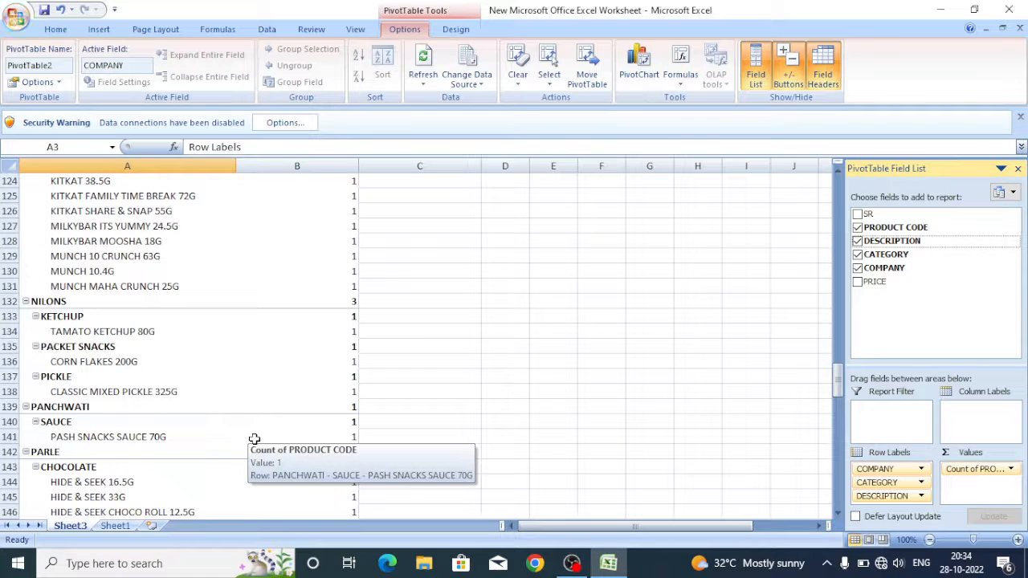
pyautogui.scroll(-9, 280, 385)
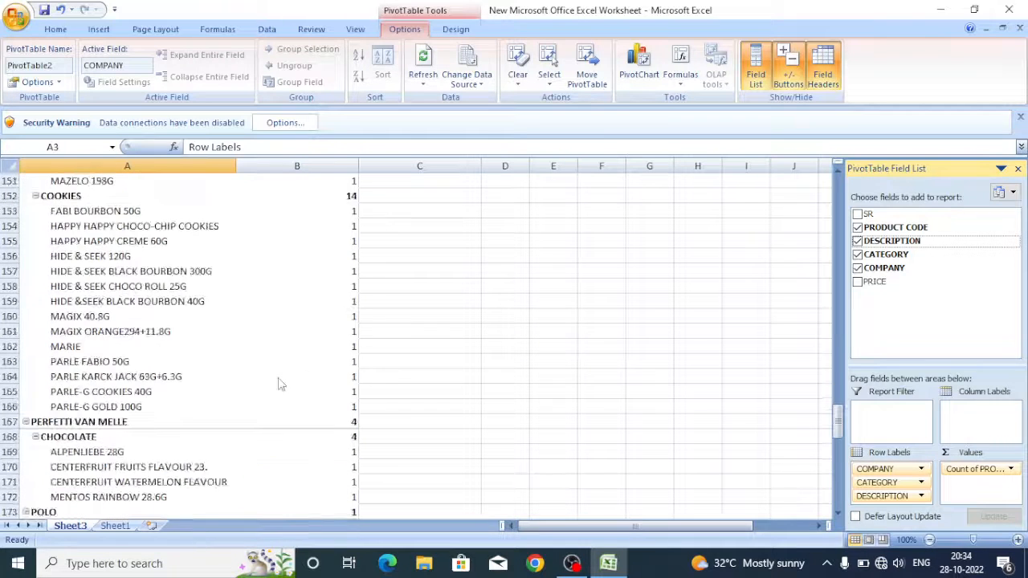
pyautogui.scroll(-2, 280, 385)
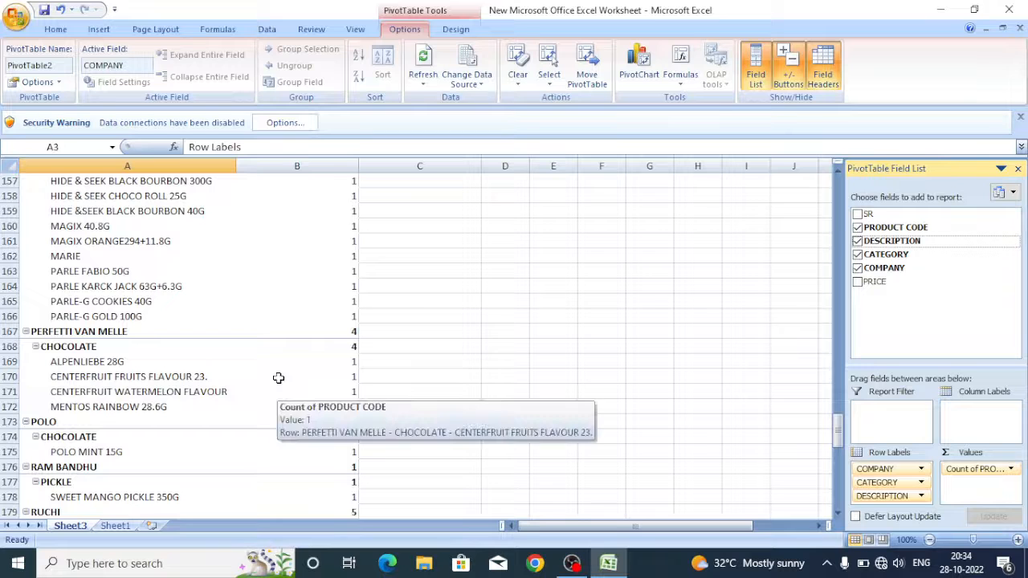
pyautogui.scroll(-6, 280, 385)
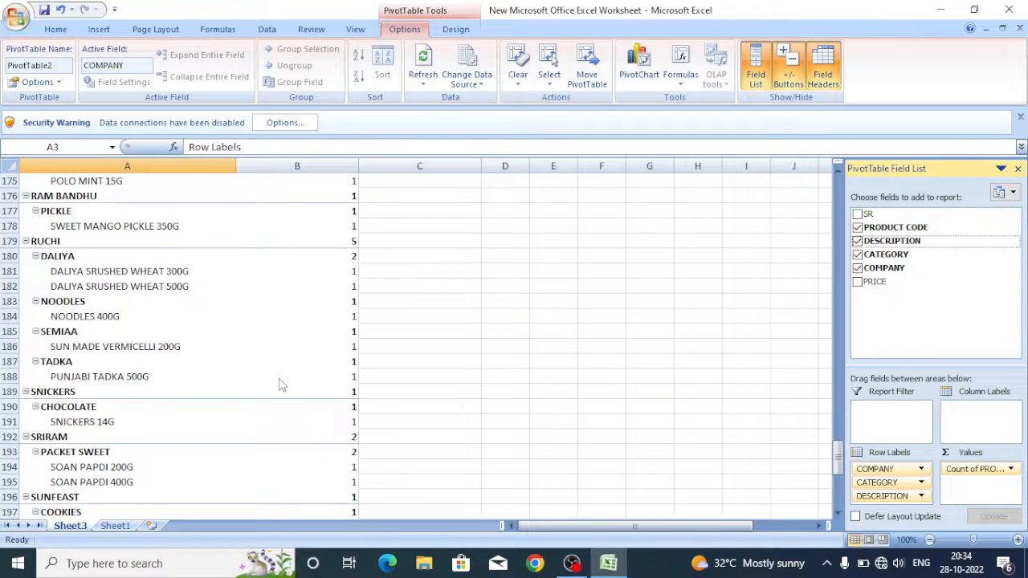